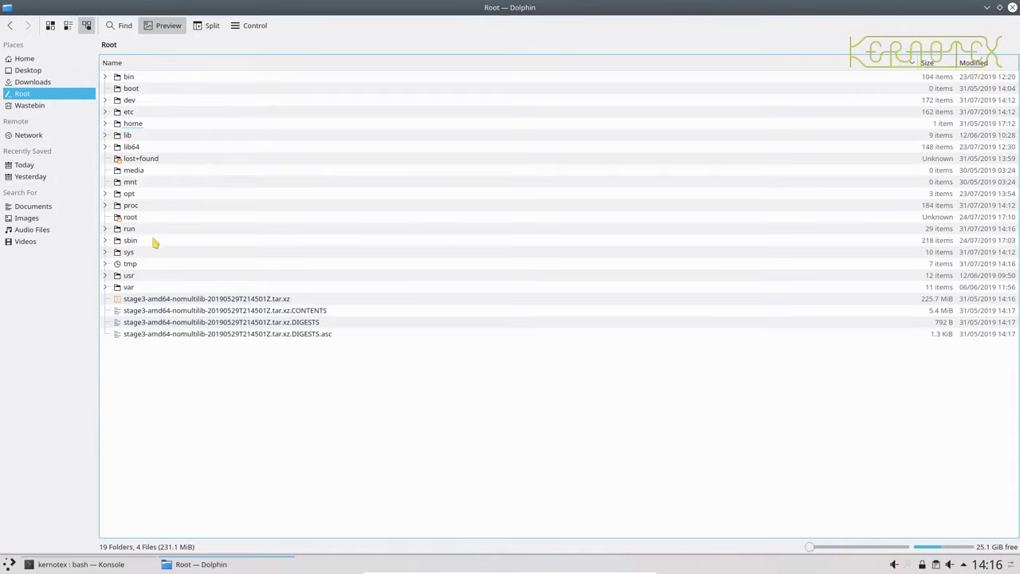
# - Expand the usr/portage directory of the root file system and look through its package category folders
pyautogui.click(106, 275)
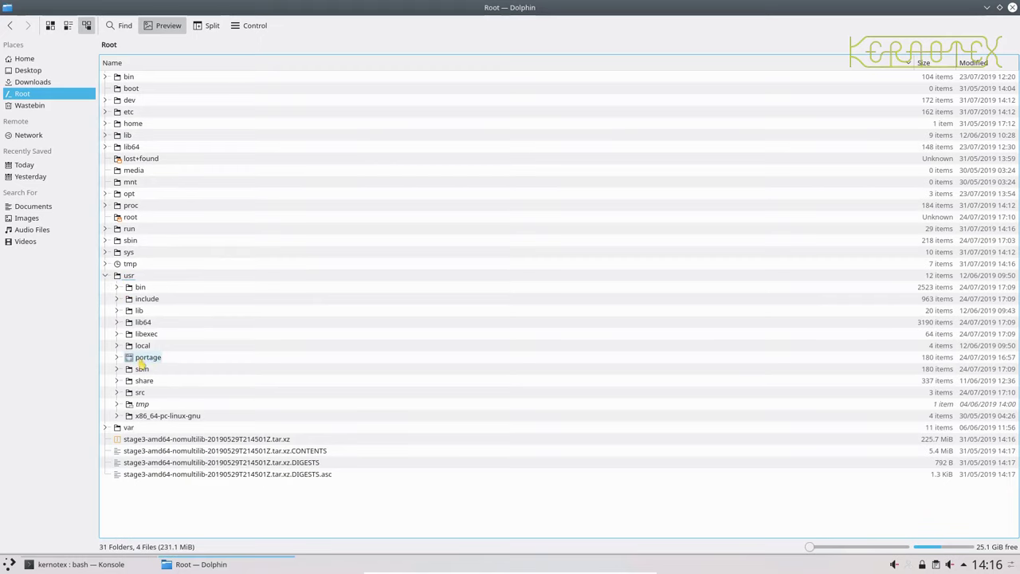
pyautogui.click(116, 357)
pyautogui.scroll(-4, 195, 370)
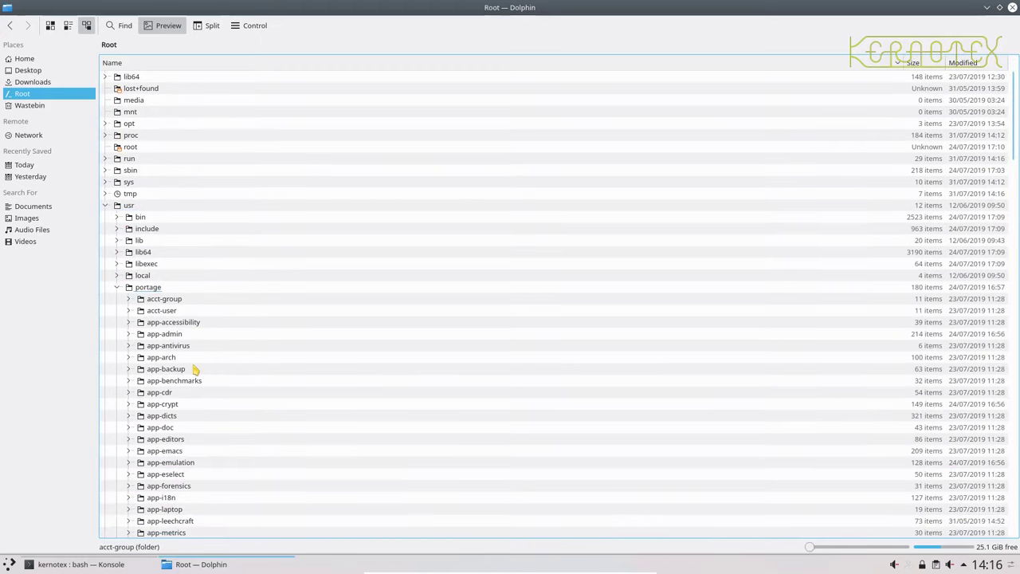
pyautogui.scroll(-1, 195, 370)
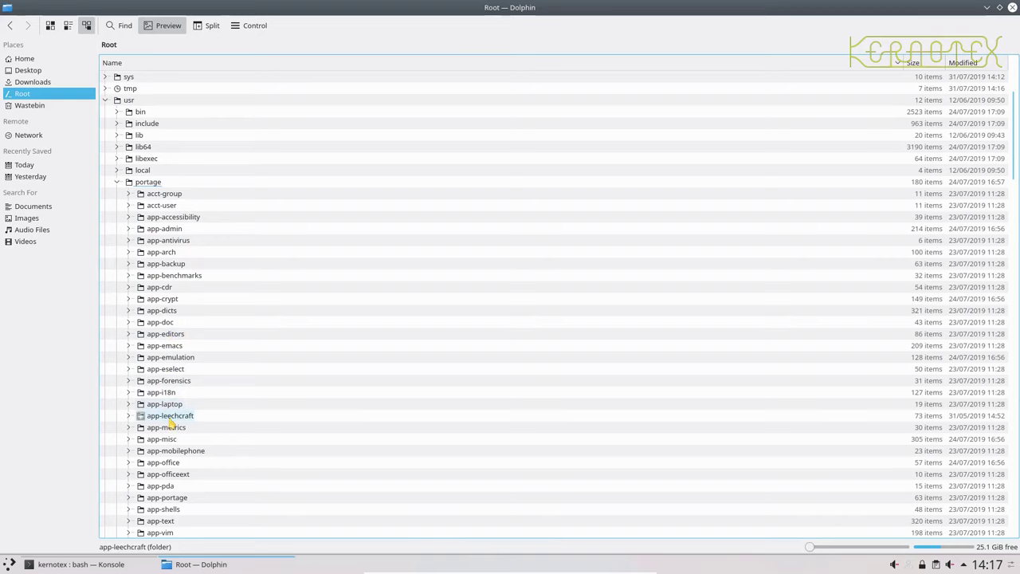
pyautogui.scroll(-3, 164, 423)
pyautogui.scroll(-18, 164, 418)
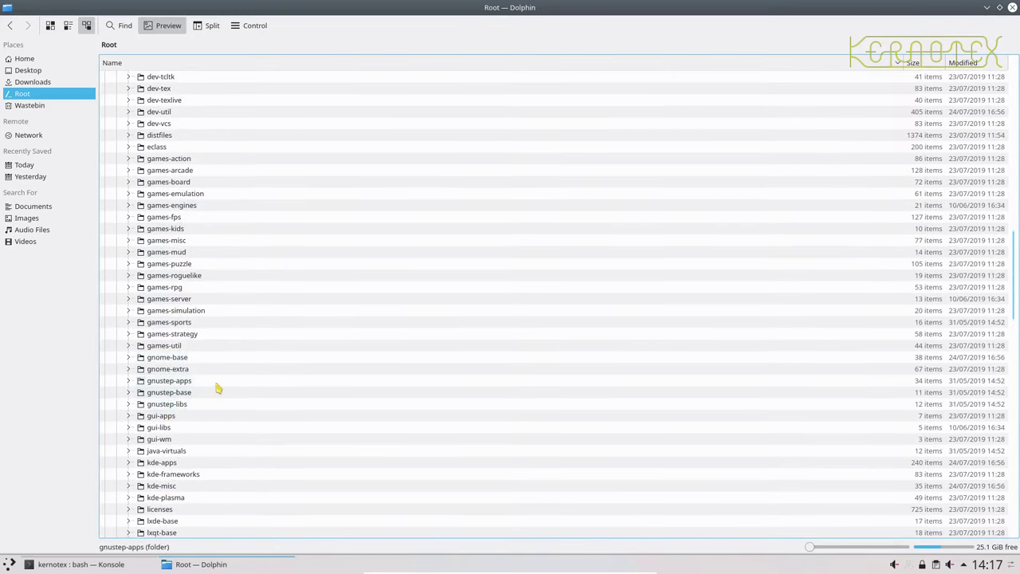
# - Inspect the ebuild and manifest files of the dzip package in games-util, and collapse games-util
pyautogui.click(129, 345)
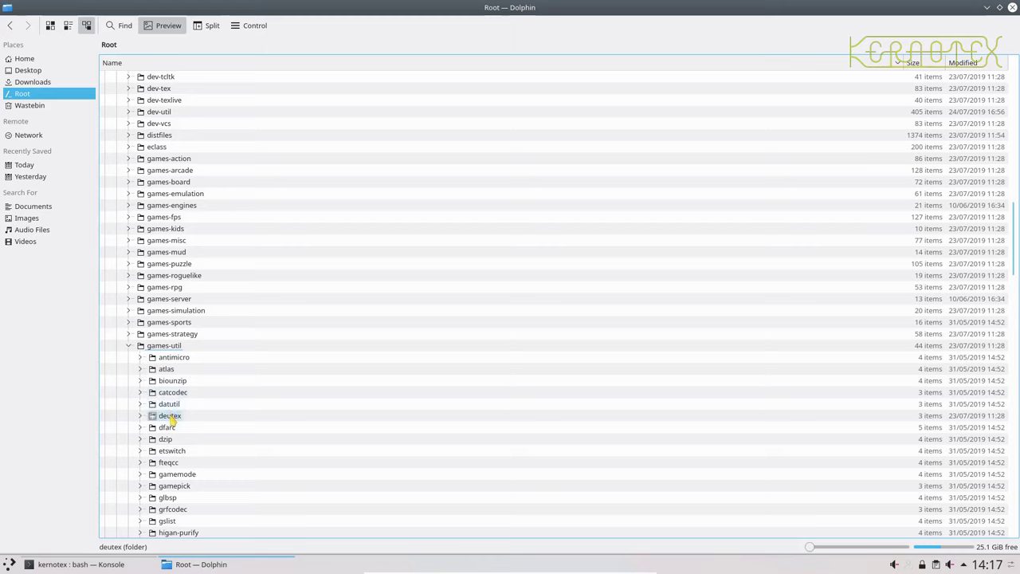
pyautogui.click(140, 441)
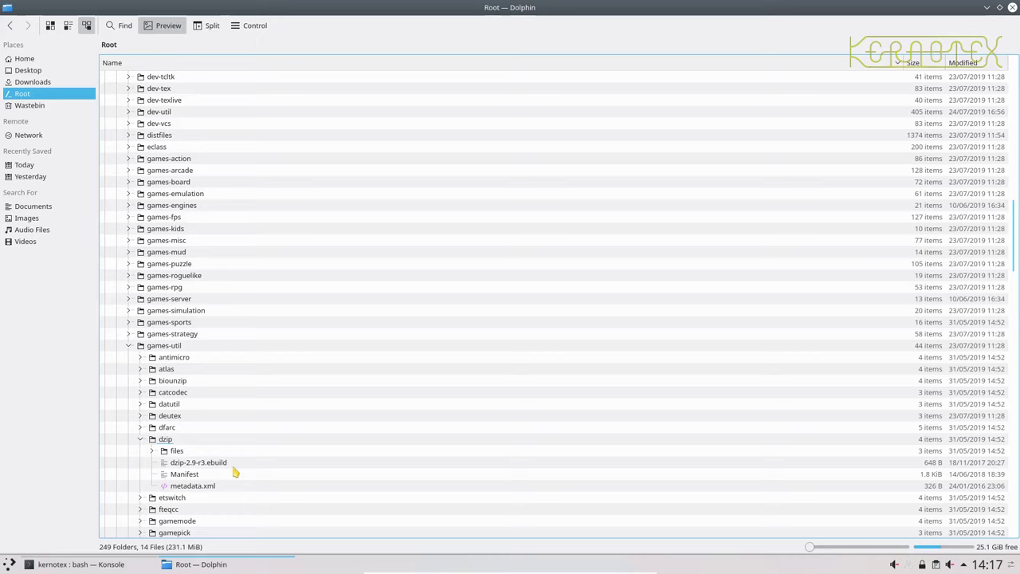
pyautogui.click(130, 346)
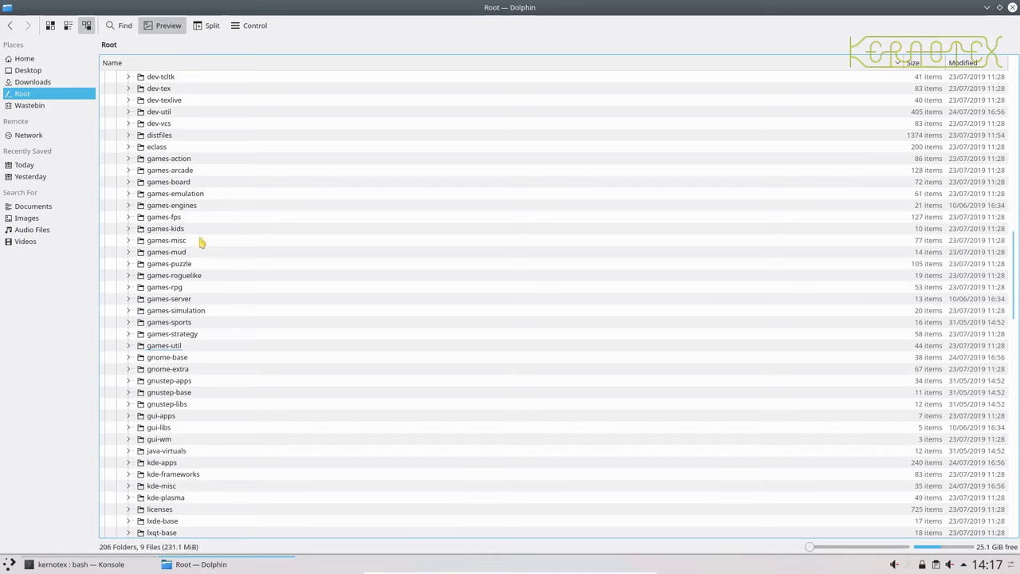
# - Review the remaining package category folders of the Portage tree, from gnome-base down to xfce-base
pyautogui.scroll(-1, 234, 333)
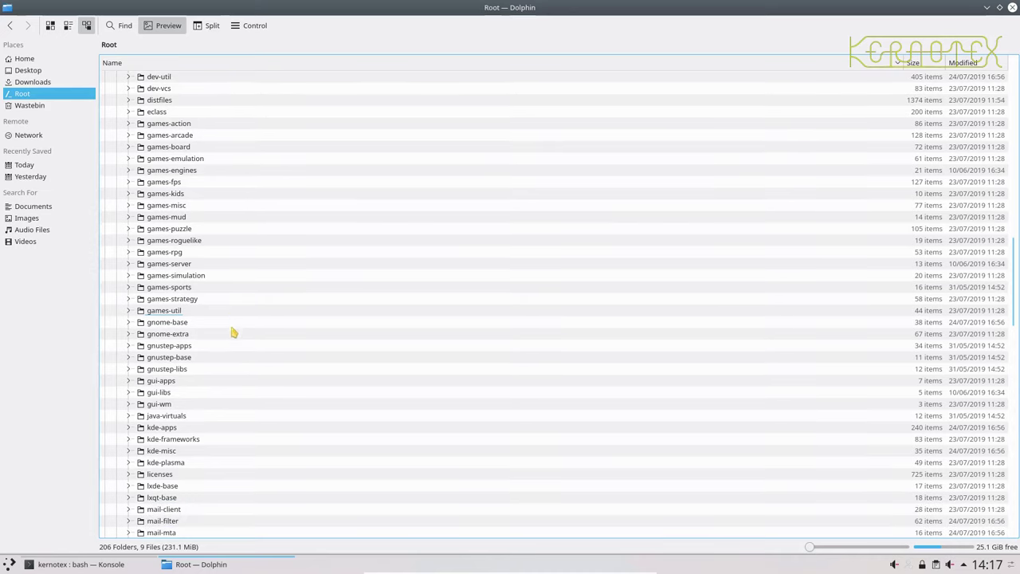
pyautogui.scroll(-9, 233, 333)
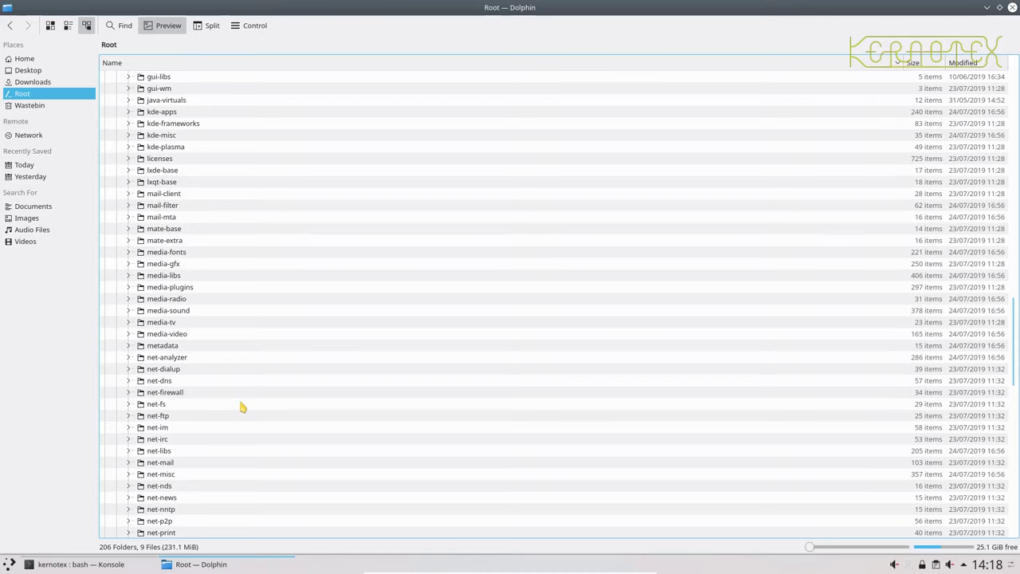
pyautogui.scroll(-13, 243, 407)
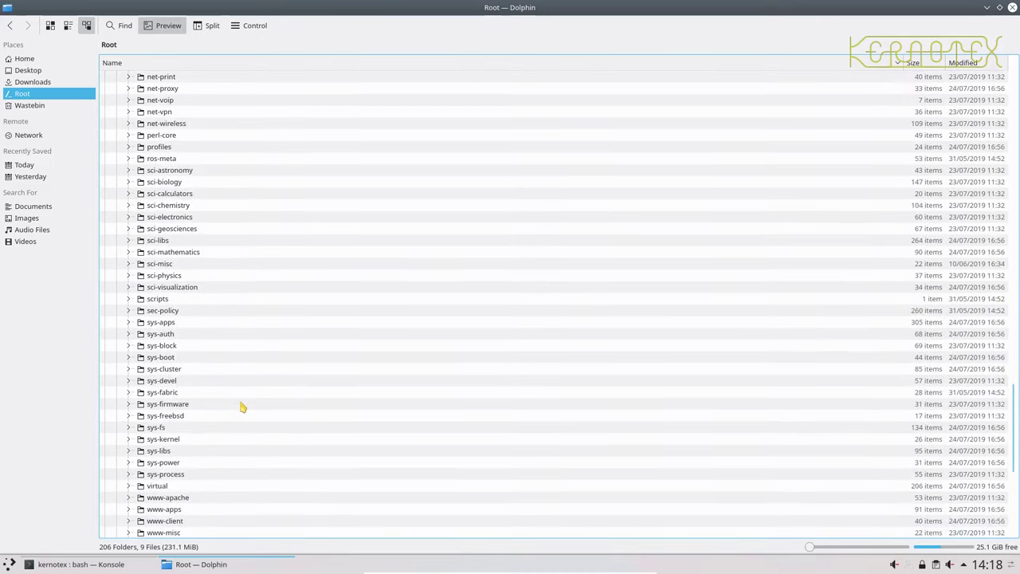
pyautogui.scroll(-4, 242, 407)
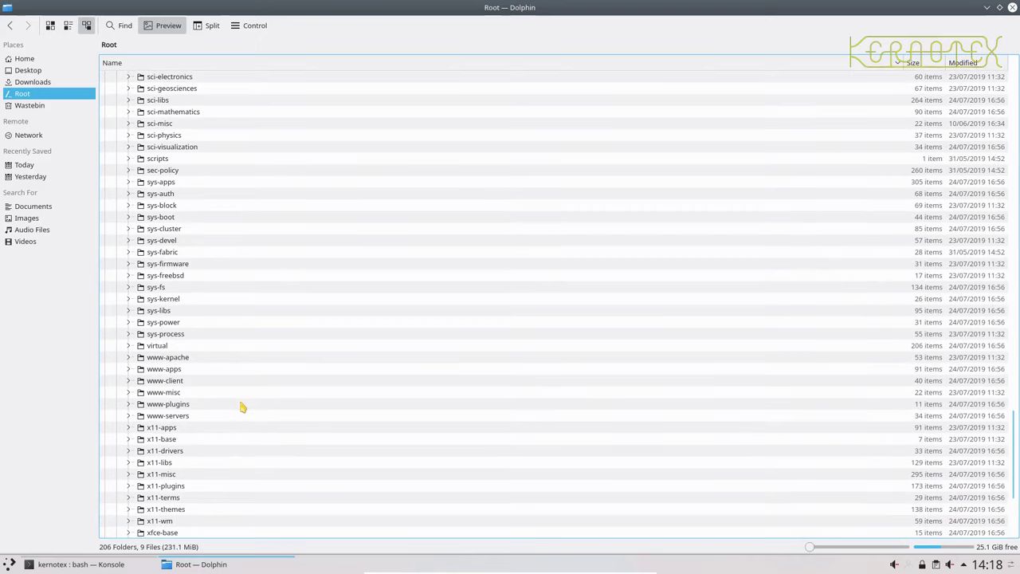
pyautogui.scroll(20, 242, 407)
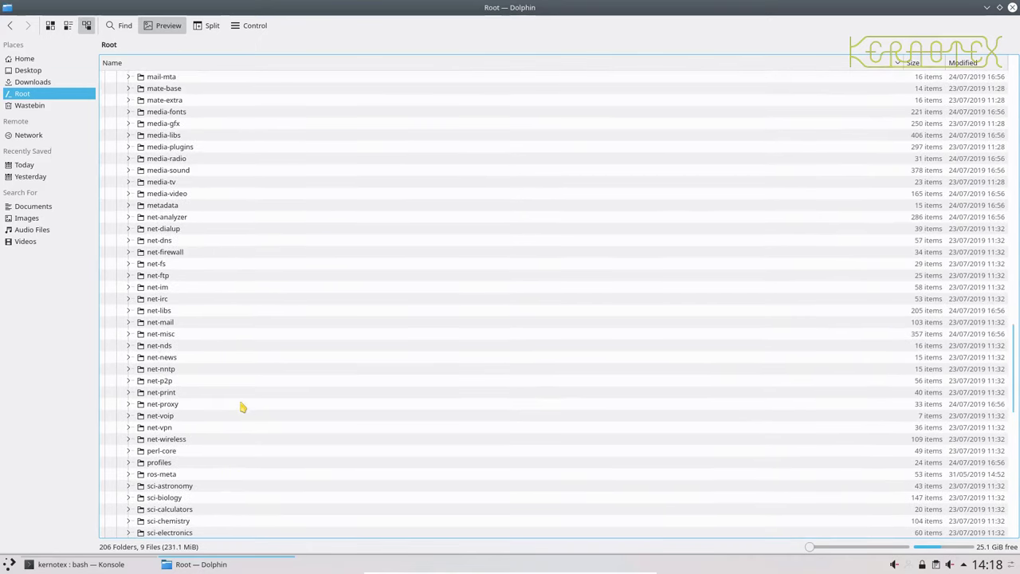
pyautogui.scroll(17, 242, 407)
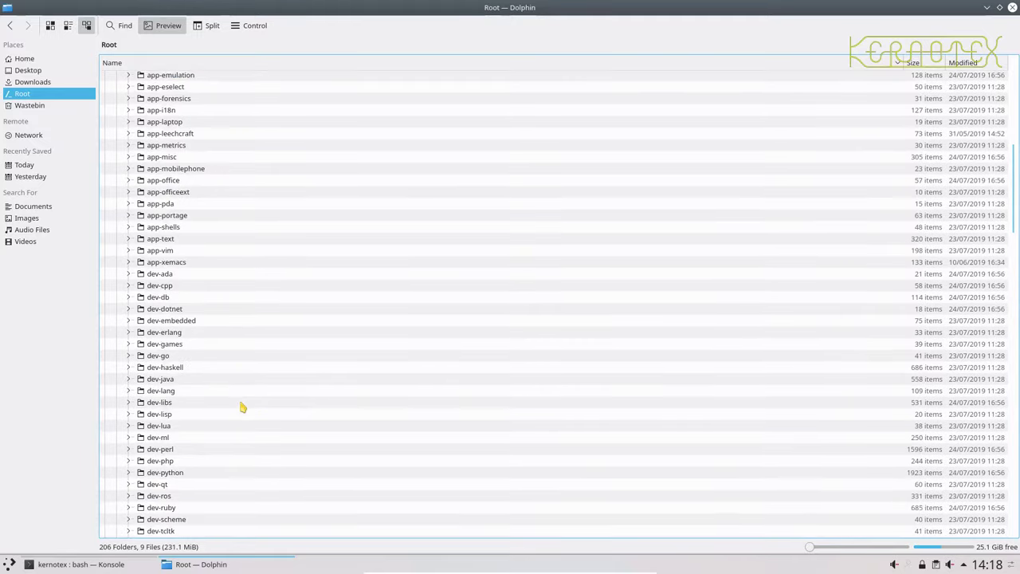
pyautogui.scroll(-13, 254, 387)
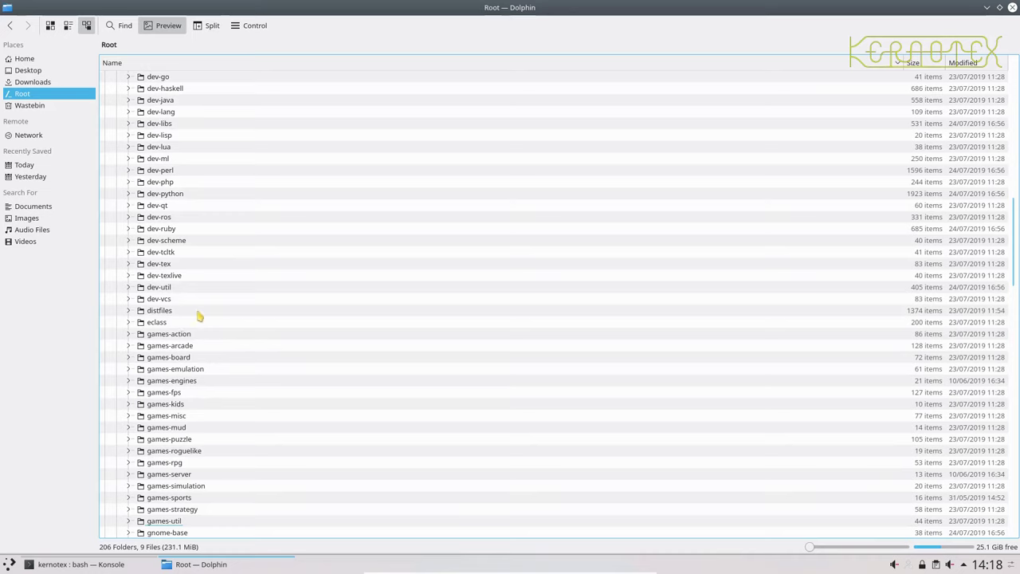
# - Expand the distfiles folder and look through its downloaded source archives
pyautogui.click(129, 311)
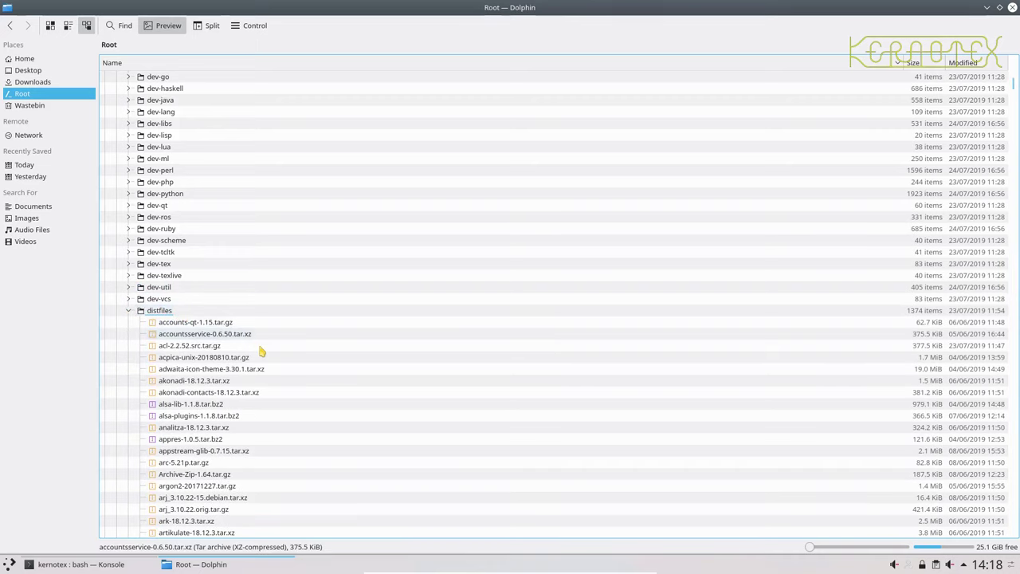
pyautogui.scroll(-2, 262, 299)
pyautogui.moveTo(274, 254); pyautogui.dragTo(279, 368)
pyautogui.click(279, 372)
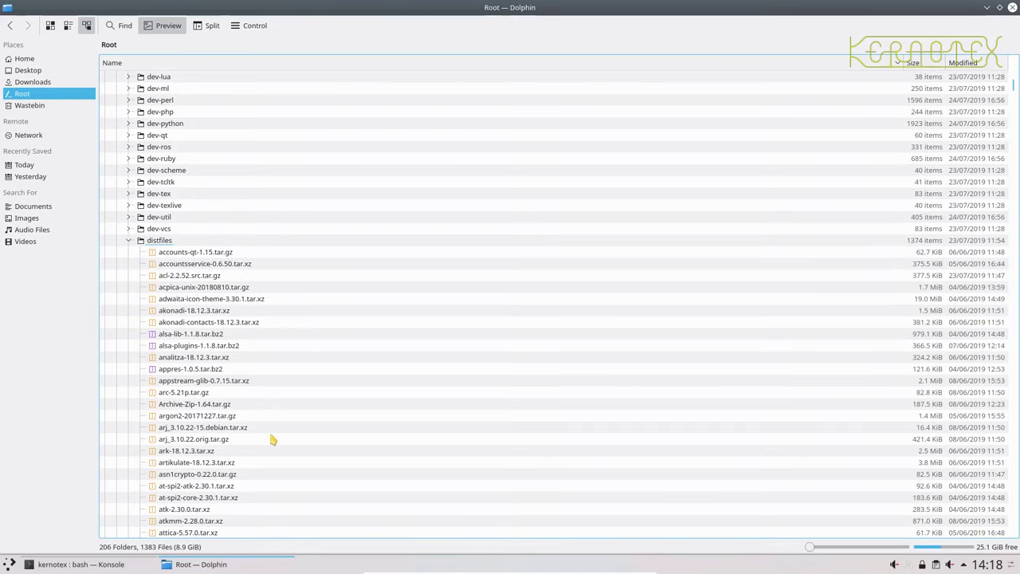
pyautogui.scroll(-2, 272, 439)
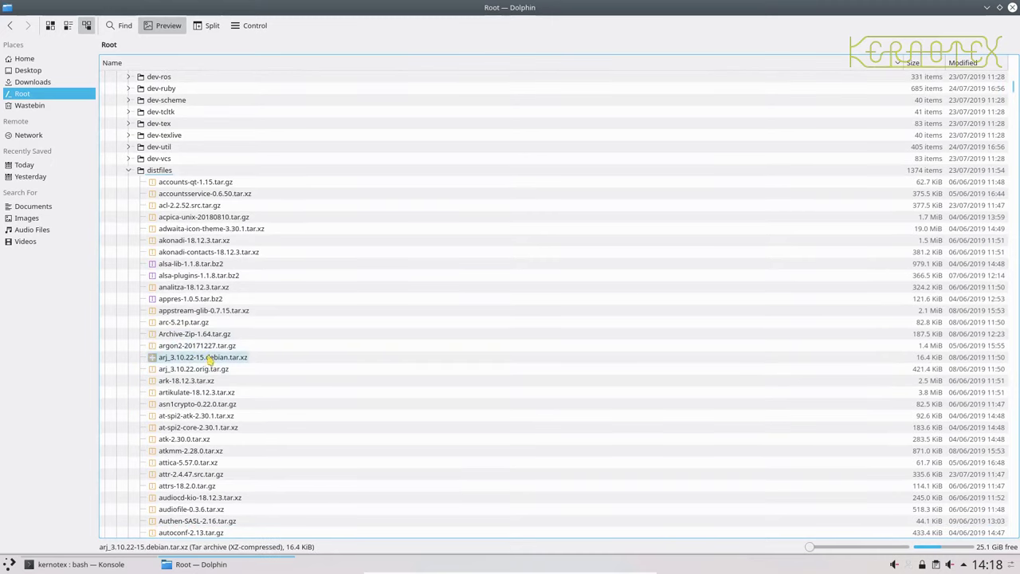
pyautogui.scroll(-8, 187, 423)
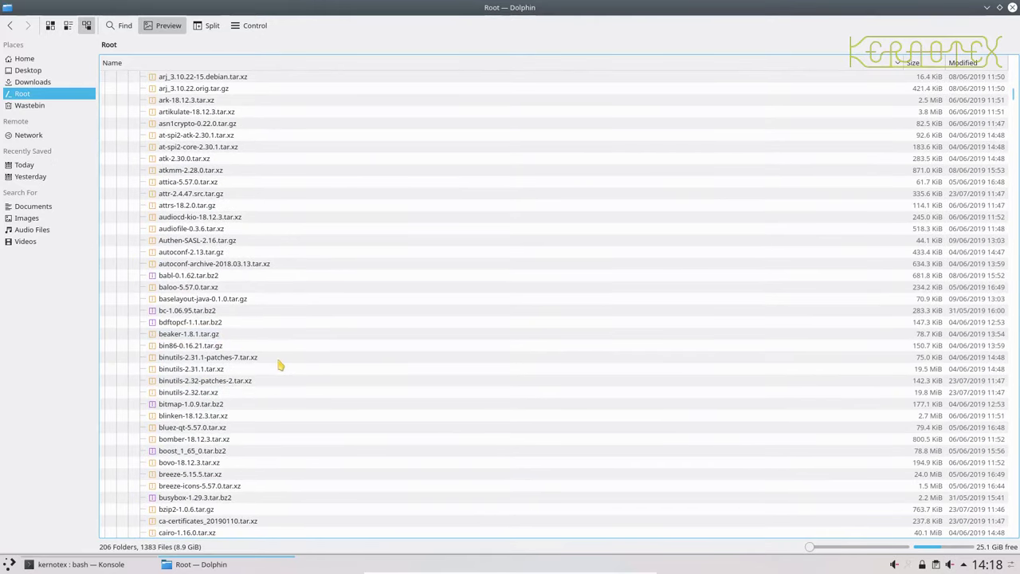
# - Examine the binutils 2.31.1 and 2.32 archives in distfiles, highlighting them to compare versions
pyautogui.moveTo(279, 365); pyautogui.dragTo(253, 387)
pyautogui.click(316, 383)
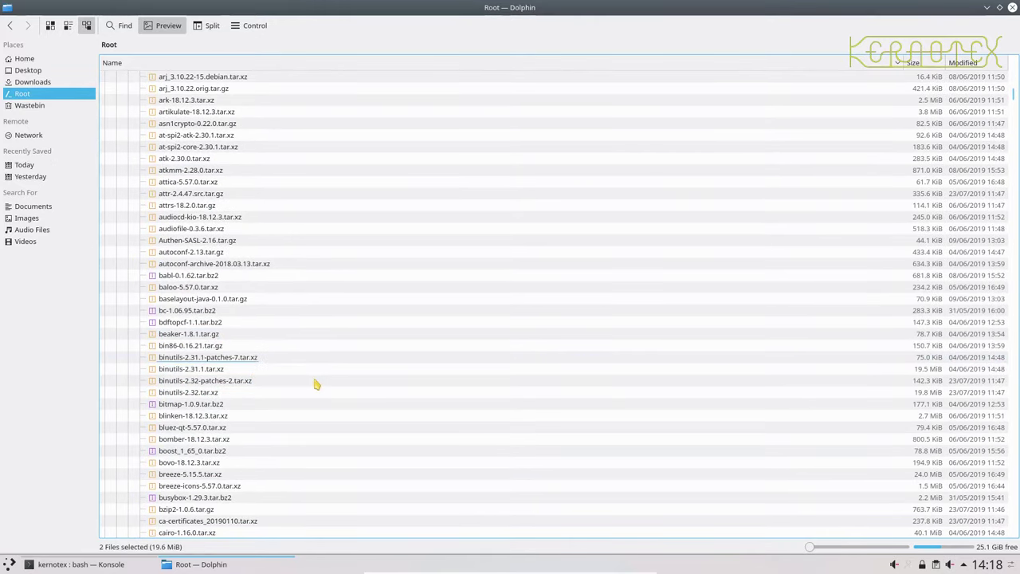
pyautogui.click(275, 383)
pyautogui.scroll(-1, 271, 404)
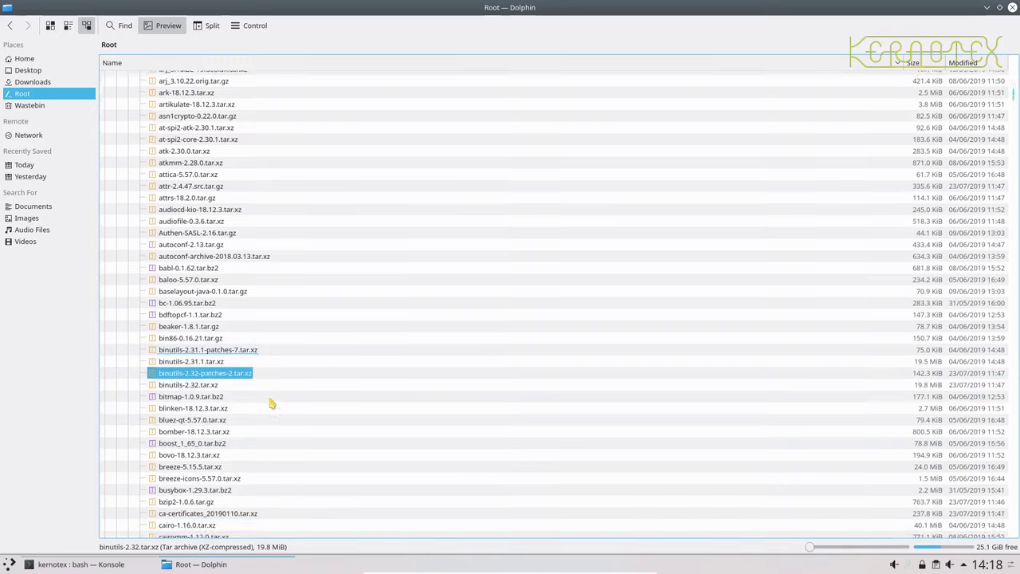
# - Highlight the chromium-74.0.3729.169 and chromium-75.0.3770.142 archives in distfiles to compare them, and clear the selection
pyautogui.scroll(-10, 271, 404)
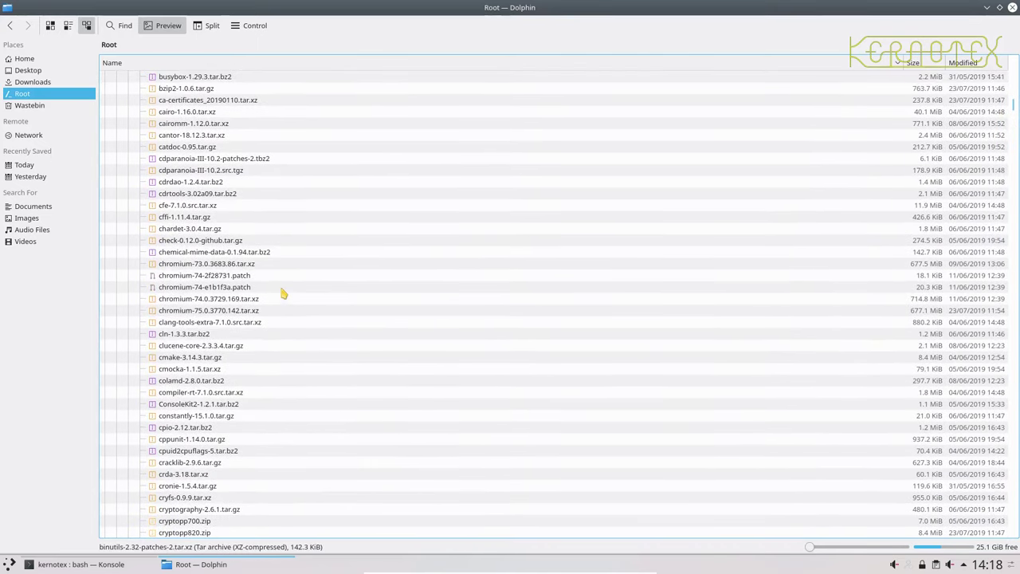
pyautogui.moveTo(285, 298); pyautogui.dragTo(275, 313)
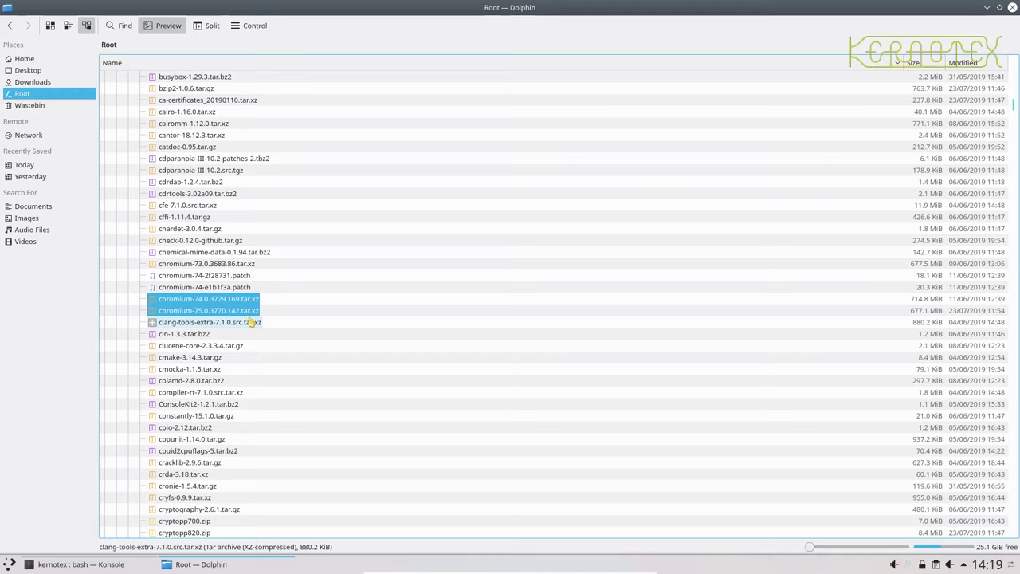
pyautogui.click(297, 296)
# - Highlight the category folders from app-xemacs to dev-tcltk, and the distfiles archives from accounts-qt-1.15 to artikulate-18.12.3
pyautogui.scroll(15, 297, 295)
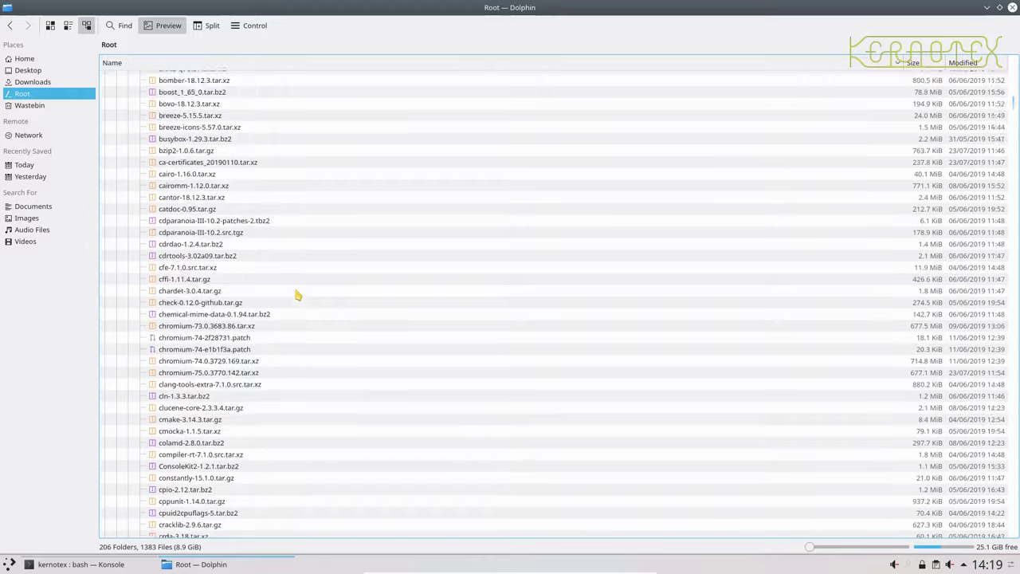
pyautogui.scroll(11, 296, 296)
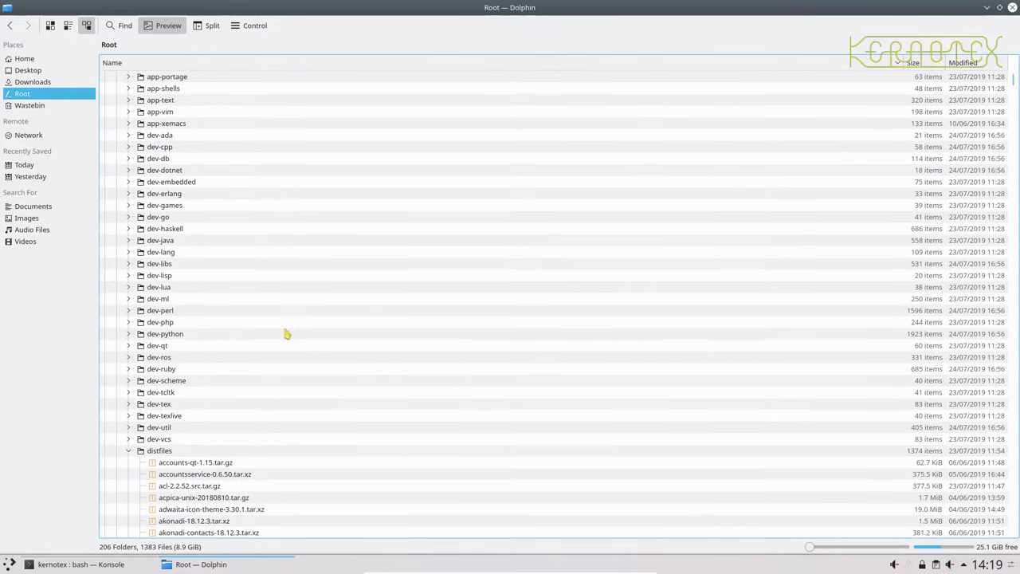
pyautogui.moveTo(271, 342); pyautogui.dragTo(179, 157)
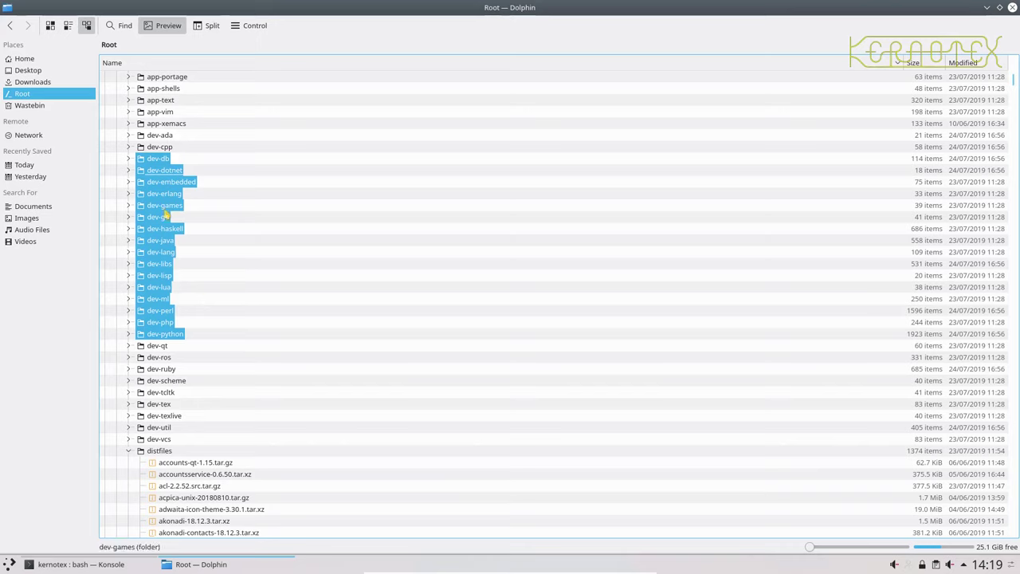
pyautogui.moveTo(214, 130); pyautogui.dragTo(199, 392)
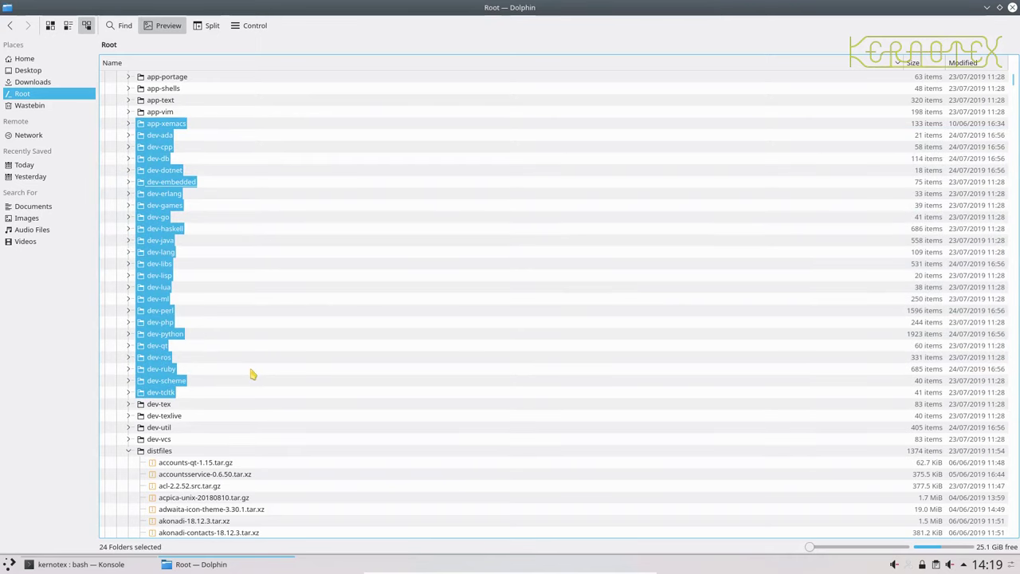
pyautogui.scroll(-6, 252, 375)
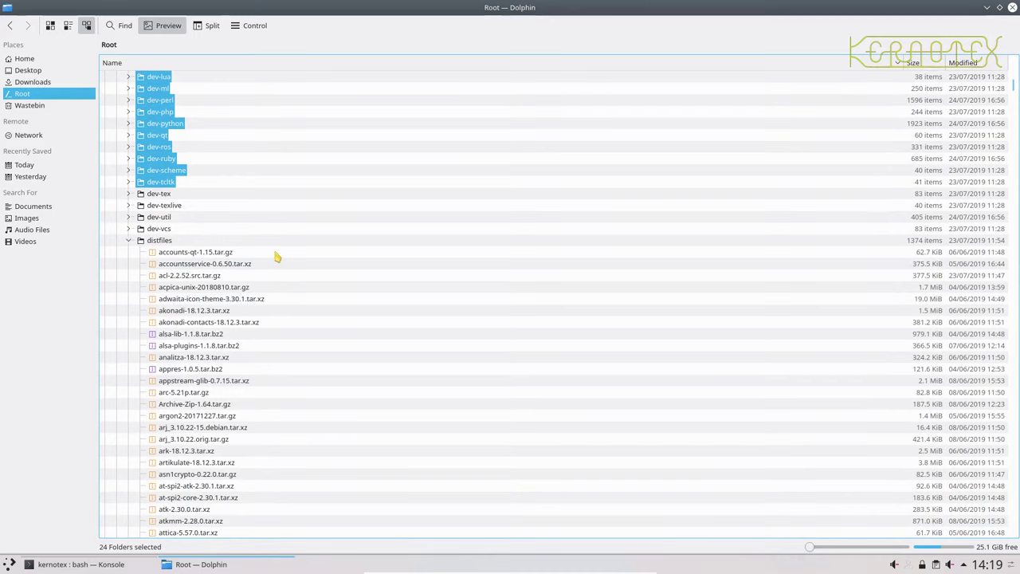
pyautogui.moveTo(275, 257); pyautogui.dragTo(262, 470)
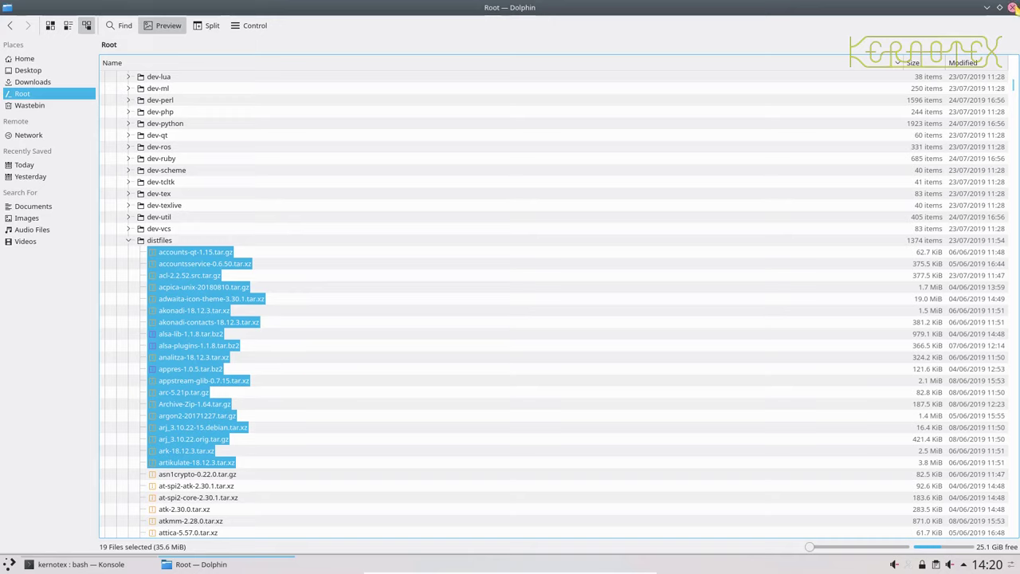
# - Close the file manager and shut down the Gentoo GUI system
pyautogui.click(1013, 7)
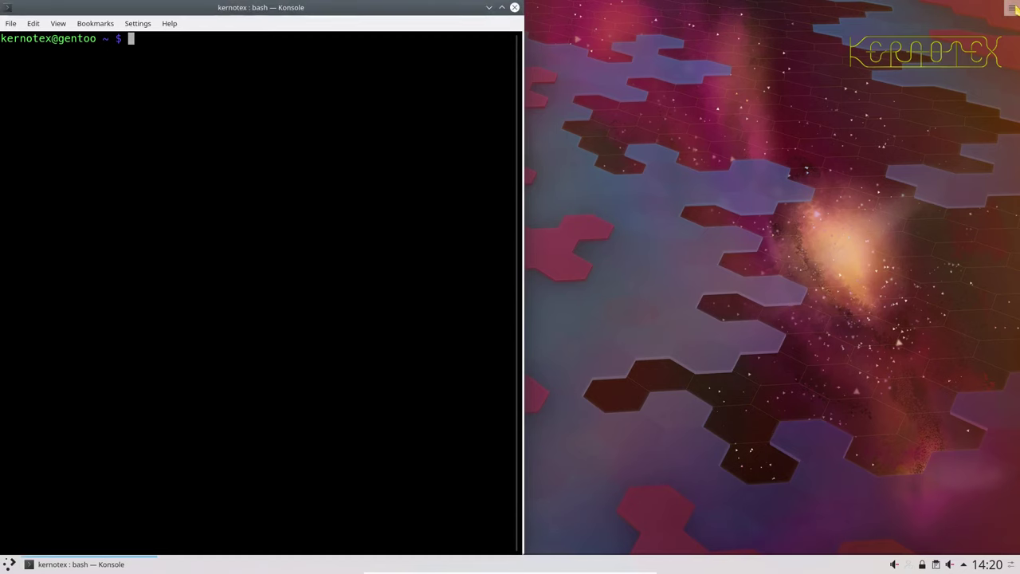
pyautogui.click(9, 566)
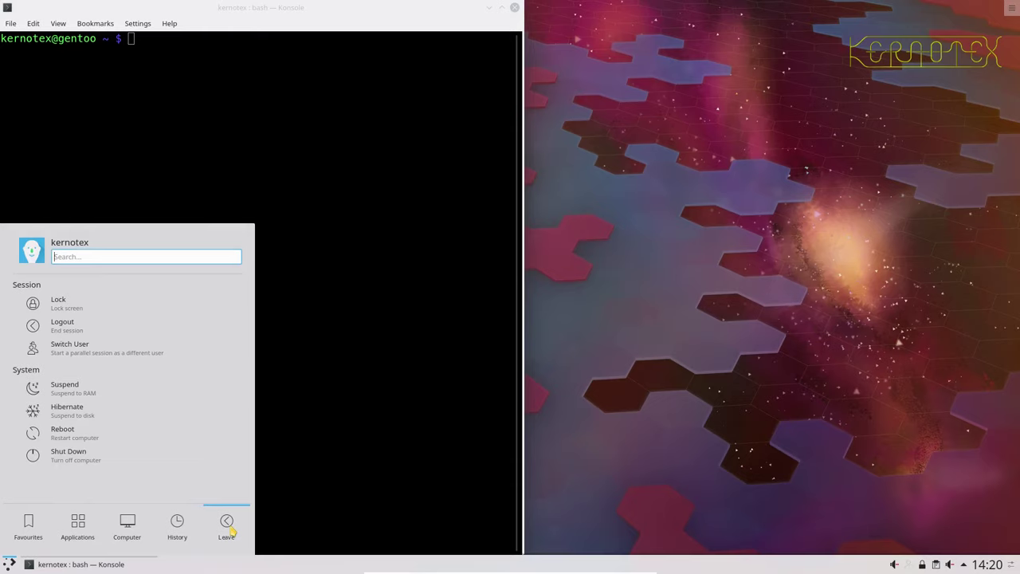
pyautogui.click(95, 458)
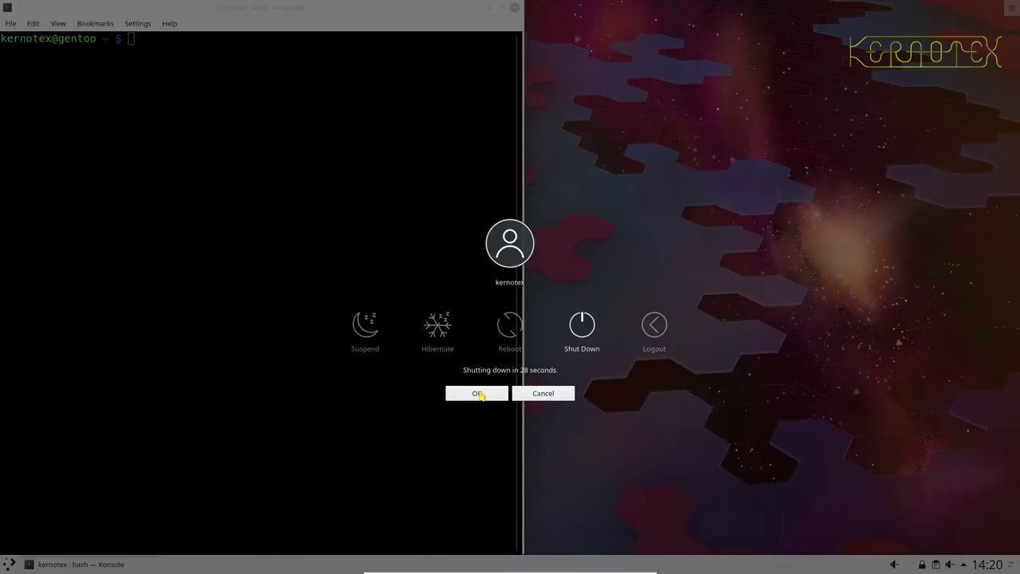
pyautogui.click(479, 395)
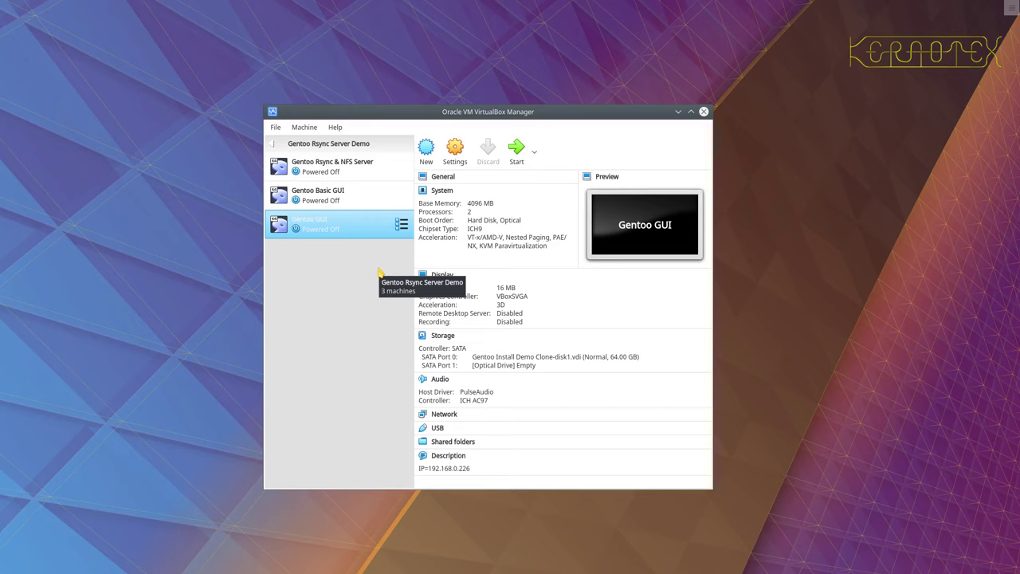
# - Start the Gentoo Rsync & NFS Server virtual machine and boot its Gentoo GNU/Linux entry
pyautogui.click(383, 171)
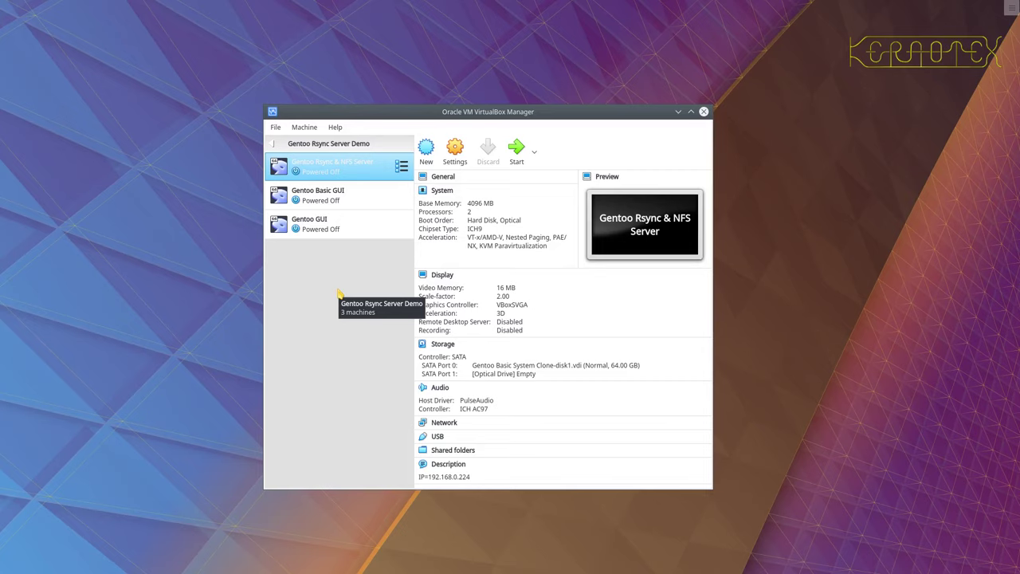
pyautogui.doubleClick(371, 176)
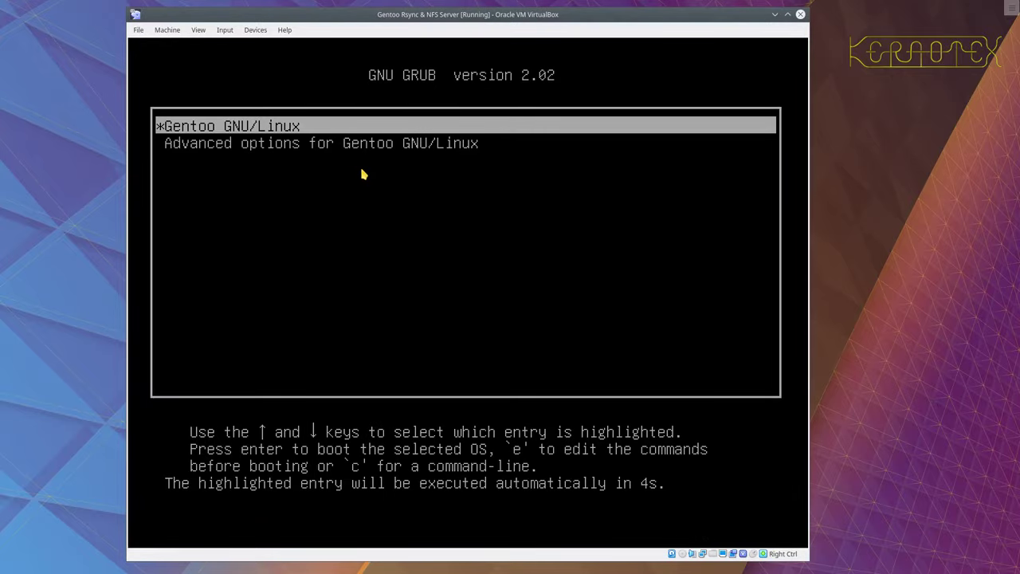
pyautogui.press('Return')
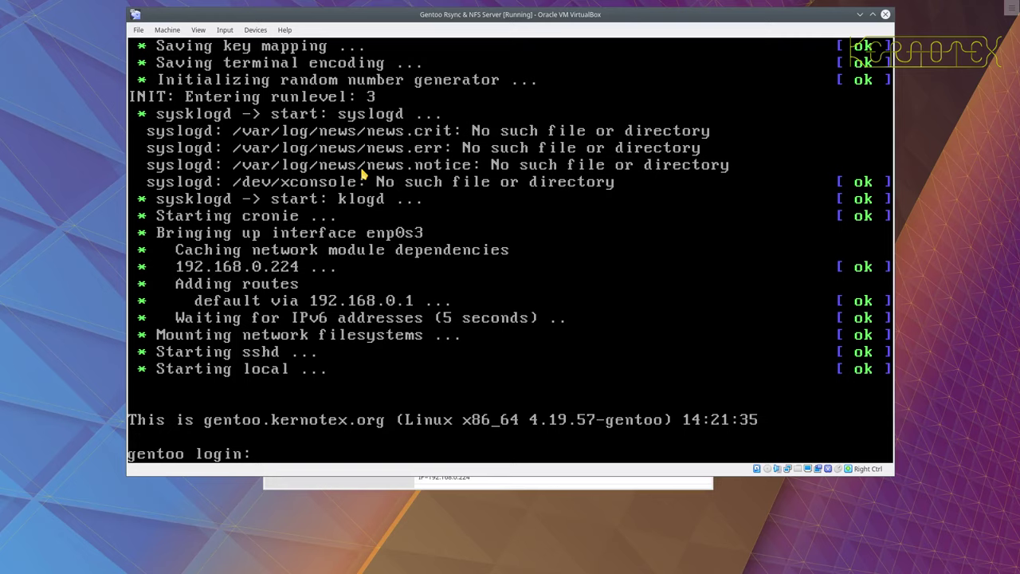
# - Log in to the console as root with the account password
pyautogui.write('root')
pyautogui.press('Return')
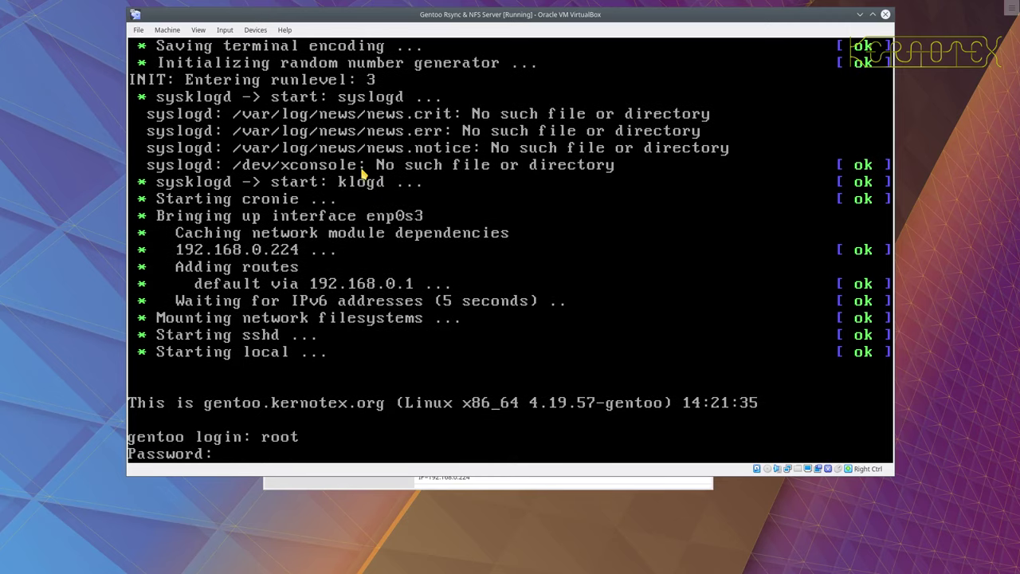
pyautogui.press('Return')
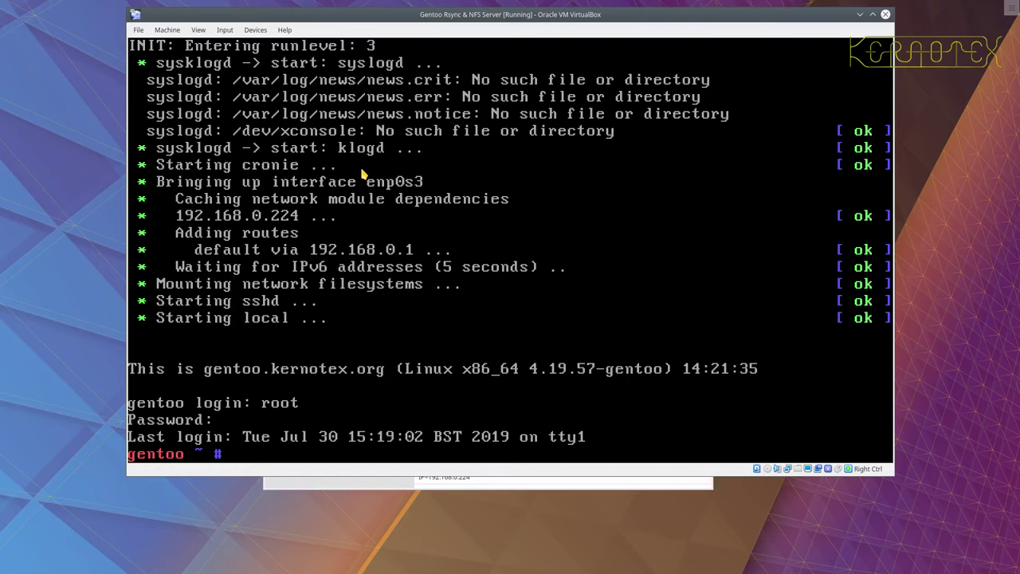
# - Open /etc/rsyncd.conf in vi and replace the "read only = yes" line with "max connections = 5"
pyautogui.write('vi /etc/rsyncd.conf')
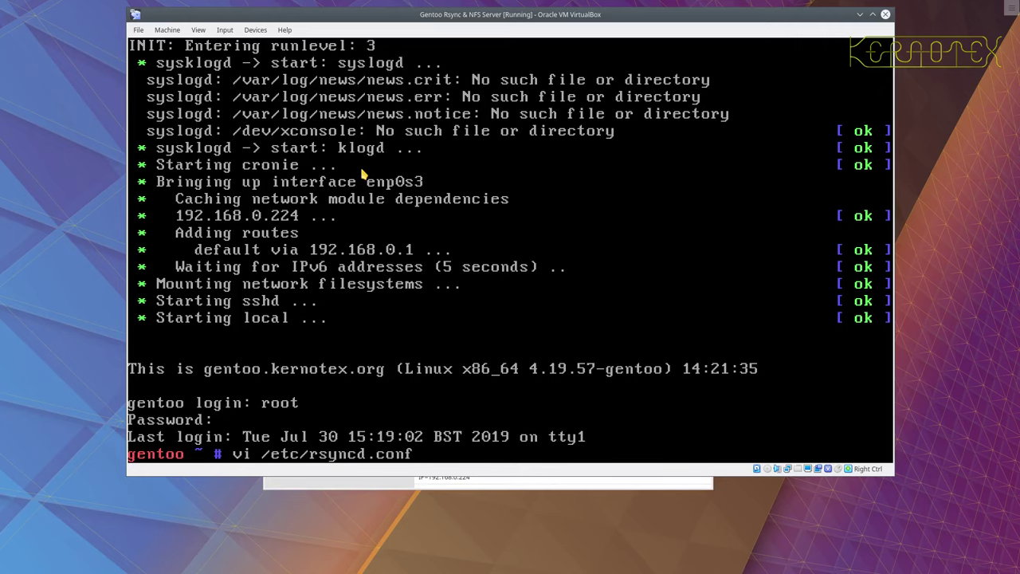
pyautogui.press('Return')
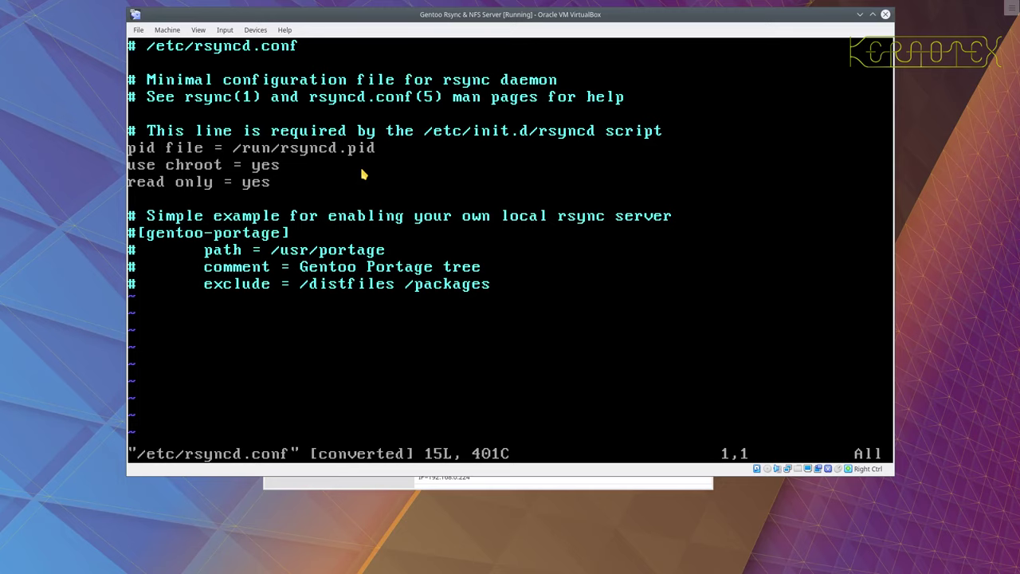
pyautogui.press('Down')
pyautogui.press('Down')
pyautogui.press('Down')
pyautogui.press('Down')
pyautogui.press('Down')
pyautogui.press('Down')
pyautogui.press('Down')
pyautogui.press('Down')
pyautogui.press('x')
pyautogui.press('x')
pyautogui.press('x')
pyautogui.press('x')
pyautogui.press('x')
pyautogui.press('x')
pyautogui.press('x')
pyautogui.press('x')
pyautogui.press('x')
pyautogui.press('x')
pyautogui.press('x')
pyautogui.press('x')
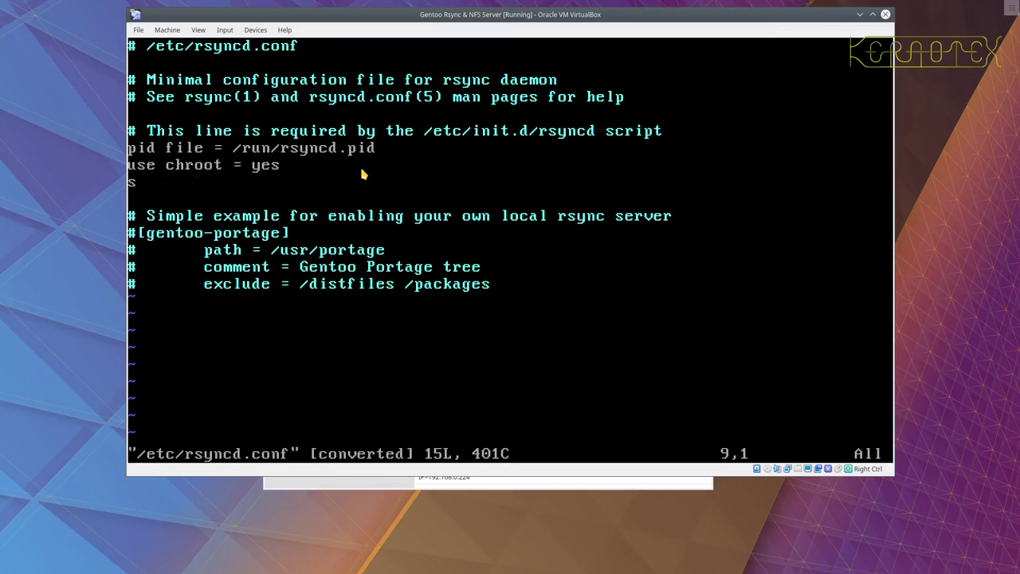
pyautogui.press('x')
pyautogui.press('i')
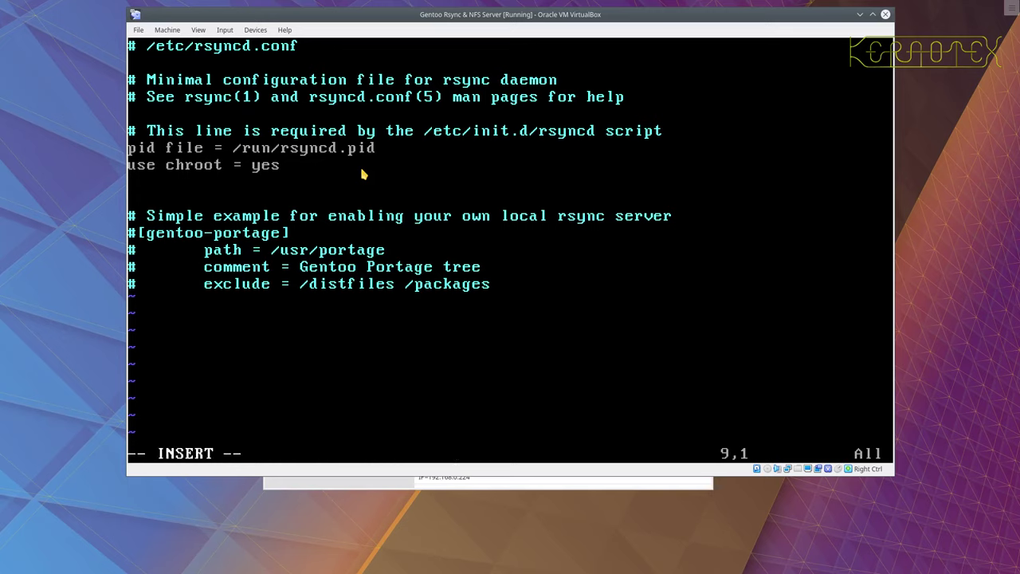
pyautogui.write('max connections')
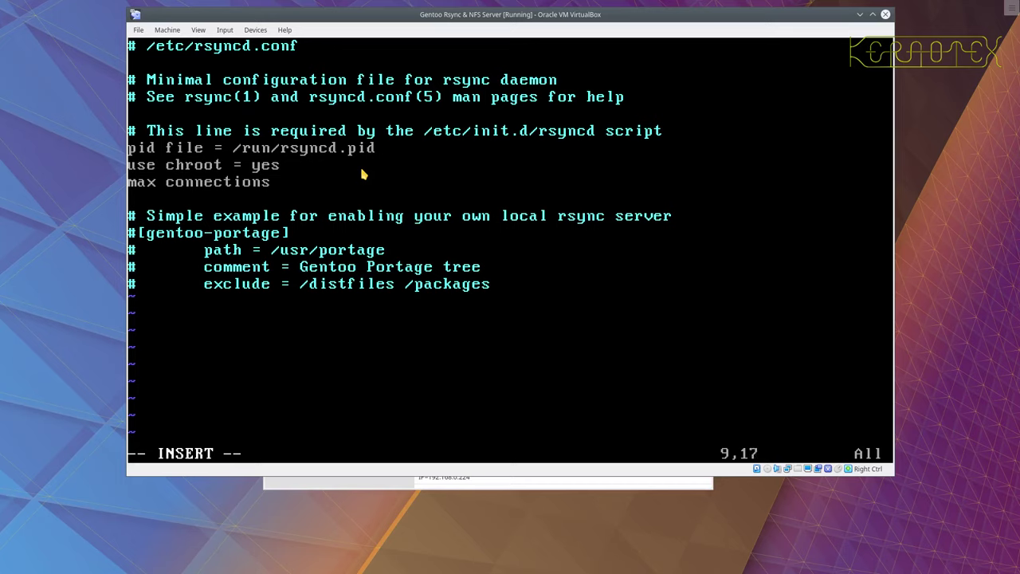
pyautogui.write(' = 5')
pyautogui.press('Return')
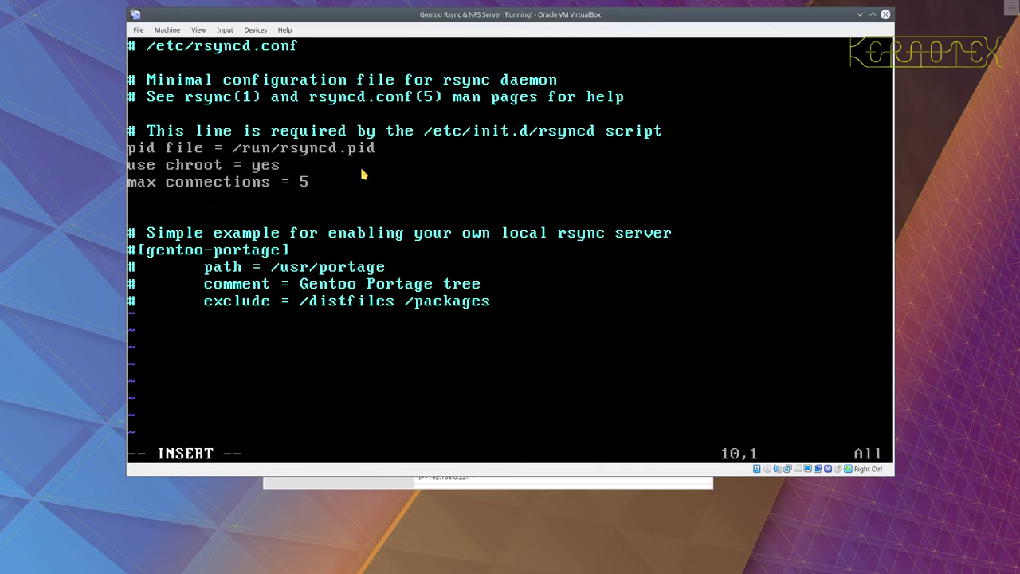
# - Add the lines "uid = nobody" and "gid = nobody" below the max connections setting
pyautogui.write('uid =noby')
pyautogui.press('BackSpace')
pyautogui.press('BackSpace')
pyautogui.press('BackSpace')
pyautogui.press('BackSpace')
pyautogui.write('nobody')
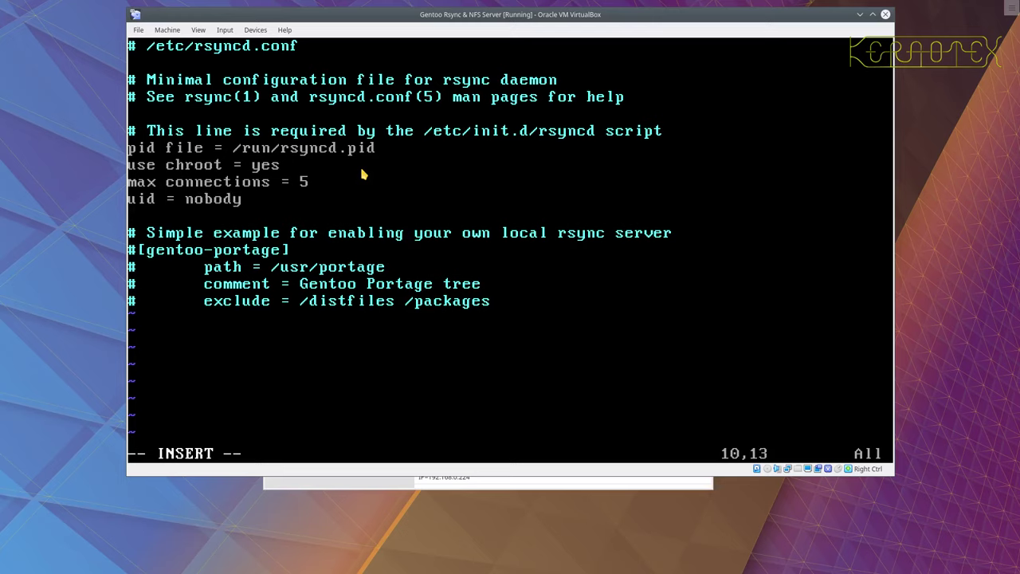
pyautogui.press('Return')
pyautogui.write('gid')
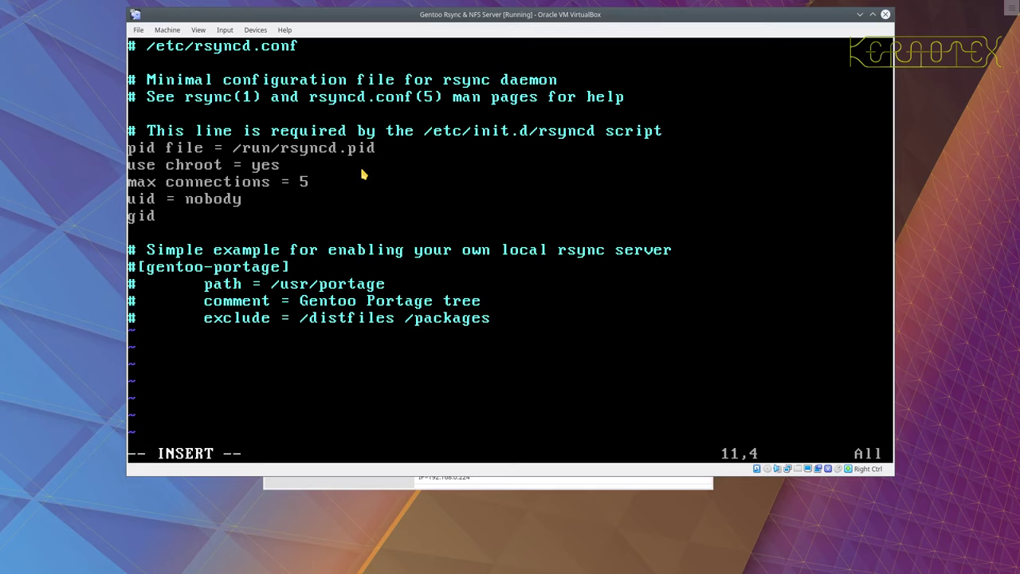
pyautogui.write(' = nobody')
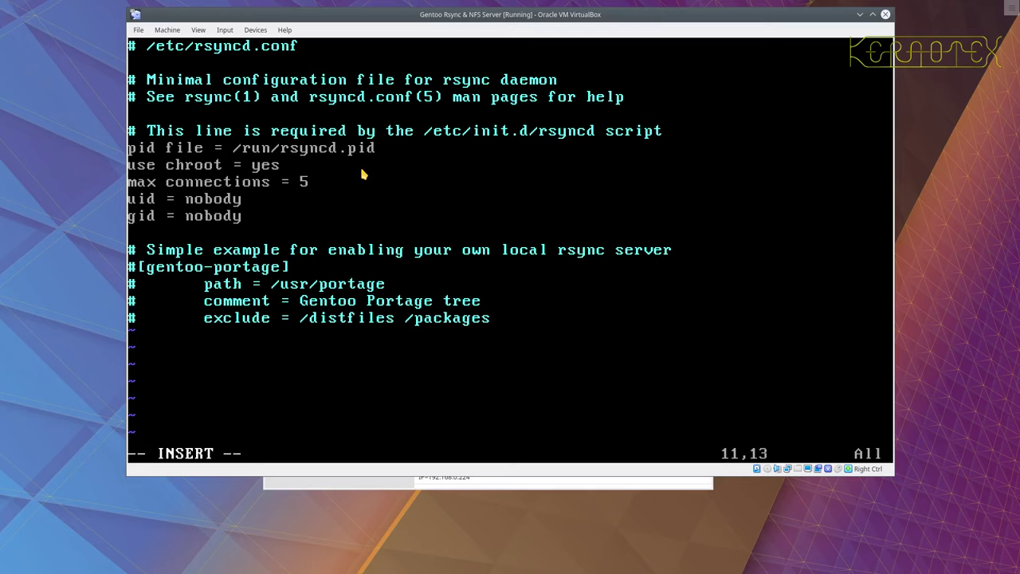
# - Add the line "hosts allow = 192.168.0.1 192.168.0.0/24" below the gid setting
pyautogui.press('Return')
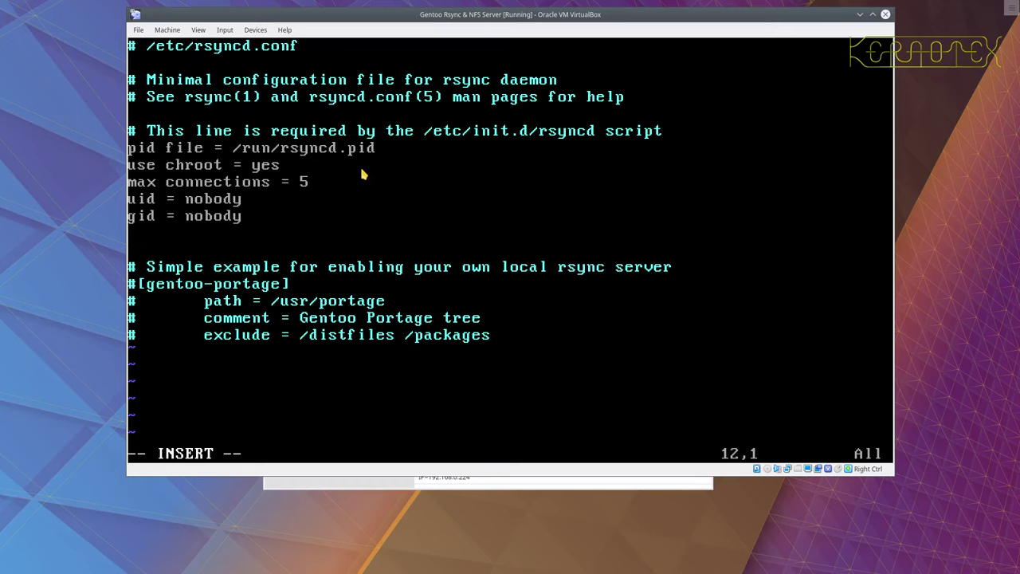
pyautogui.write('hosts allow')
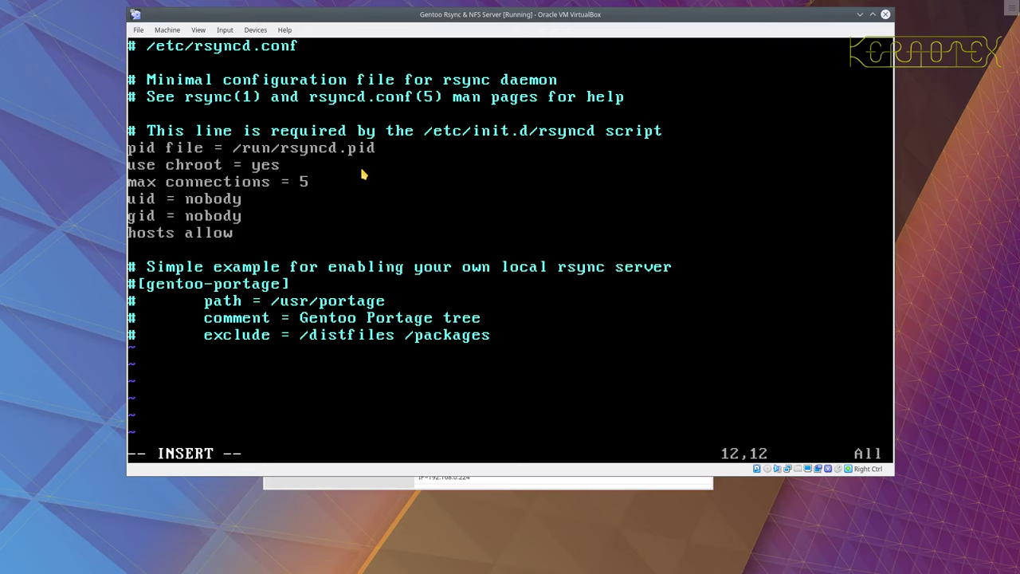
pyautogui.write(' = 192.168.0.1')
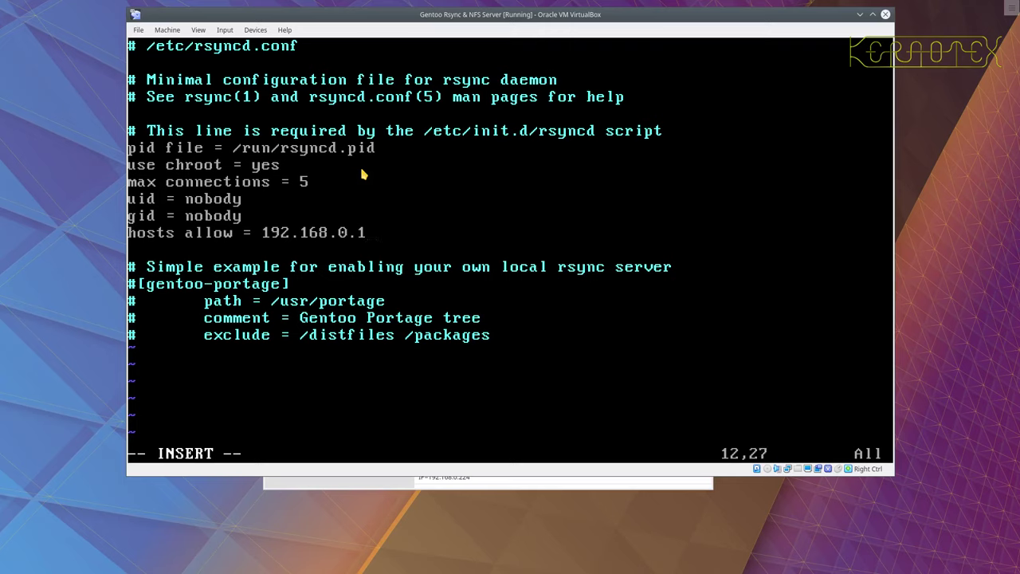
pyautogui.write('192.168.0.0./24')
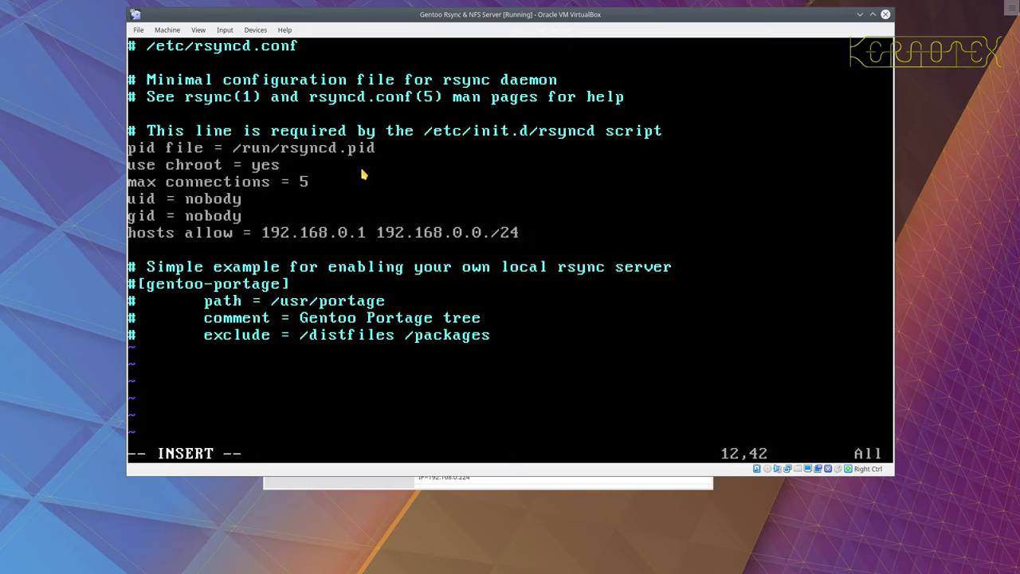
pyautogui.press('Left')
pyautogui.press('Left')
pyautogui.press('Left')
pyautogui.press('BackSpace')
pyautogui.press('Right')
pyautogui.press('Right')
pyautogui.press('Right')
pyautogui.press('BackSpace')
# - Add the lines "hosts deny = *" and "motd file = /etc/rsync/rsyncd.motd" below the hosts allow setting
pyautogui.press('Return')
pyautogui.write('host')
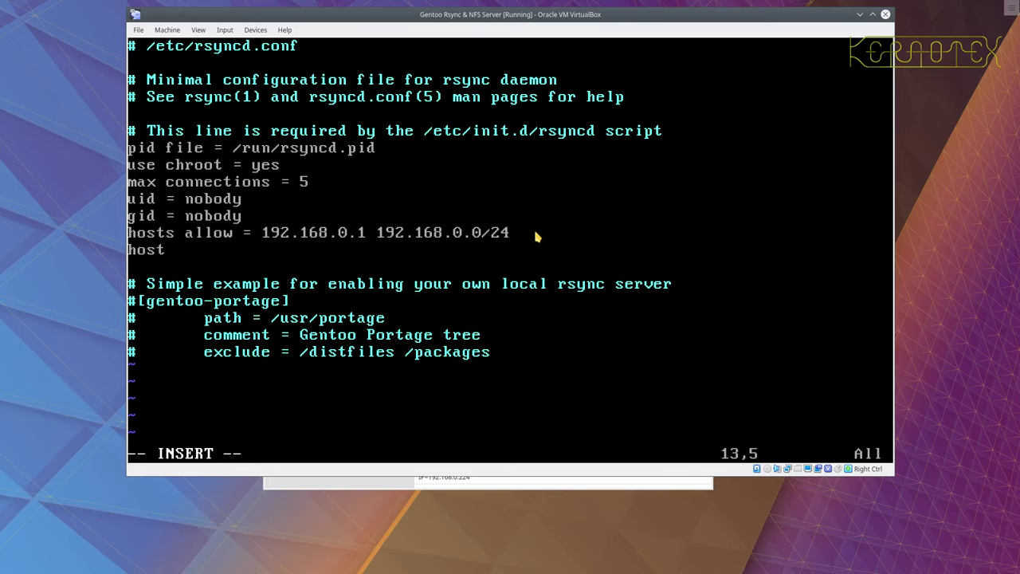
pyautogui.write('s  deny = *')
pyautogui.press('Return')
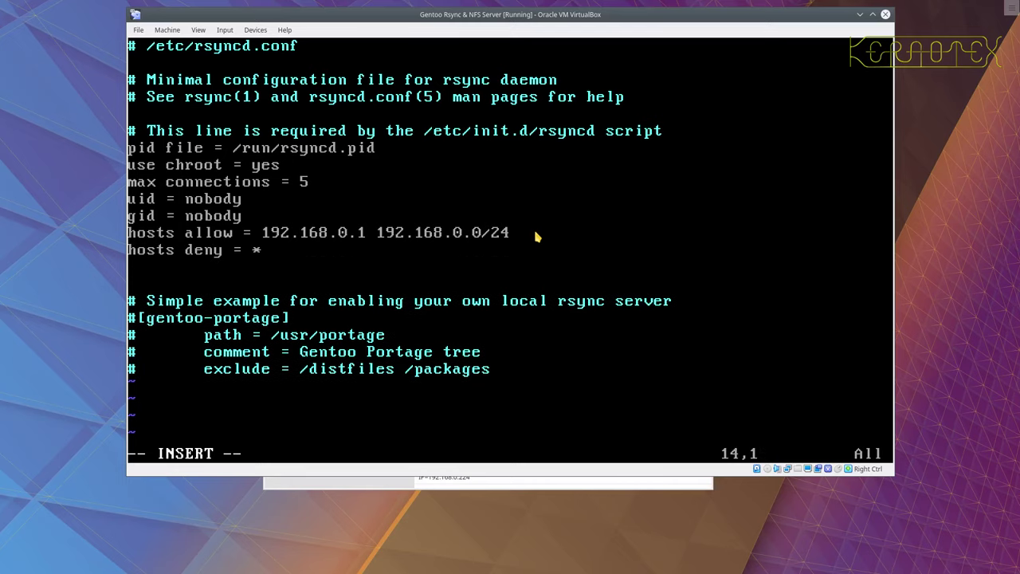
pyautogui.write('motd file ')
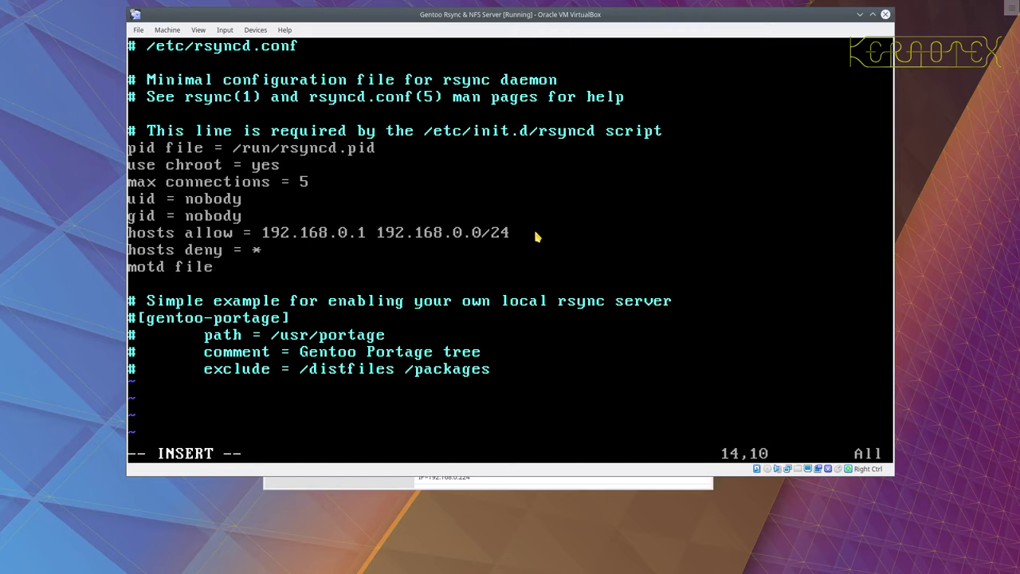
pyautogui.write('= /etc/rsyn')
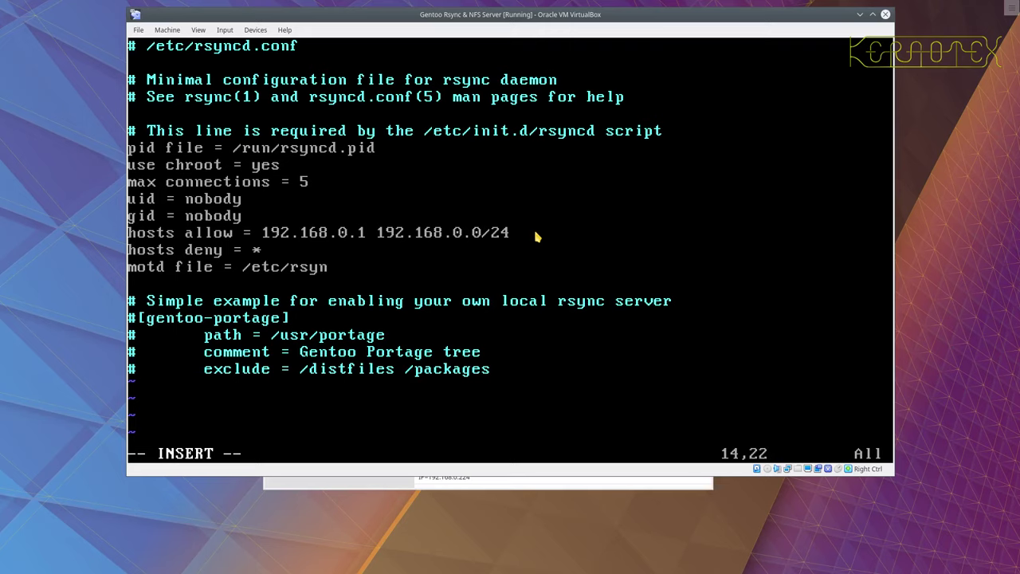
pyautogui.write('c/rsyncd.mo')
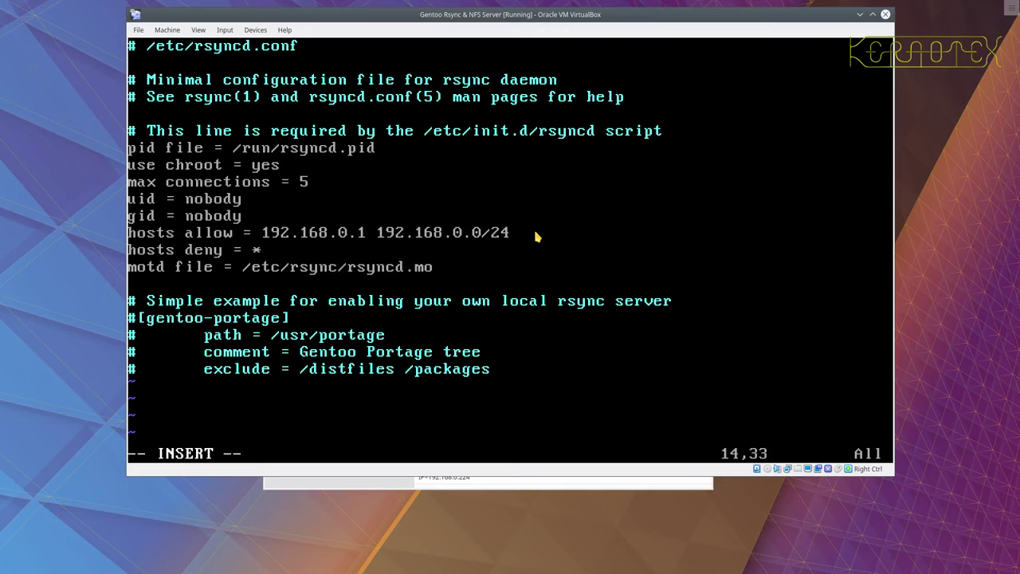
pyautogui.write('td')
# - Uncomment the [gentoo-portage] section header and its path line
pyautogui.press('Down')
pyautogui.press('Down')
pyautogui.press('Down')
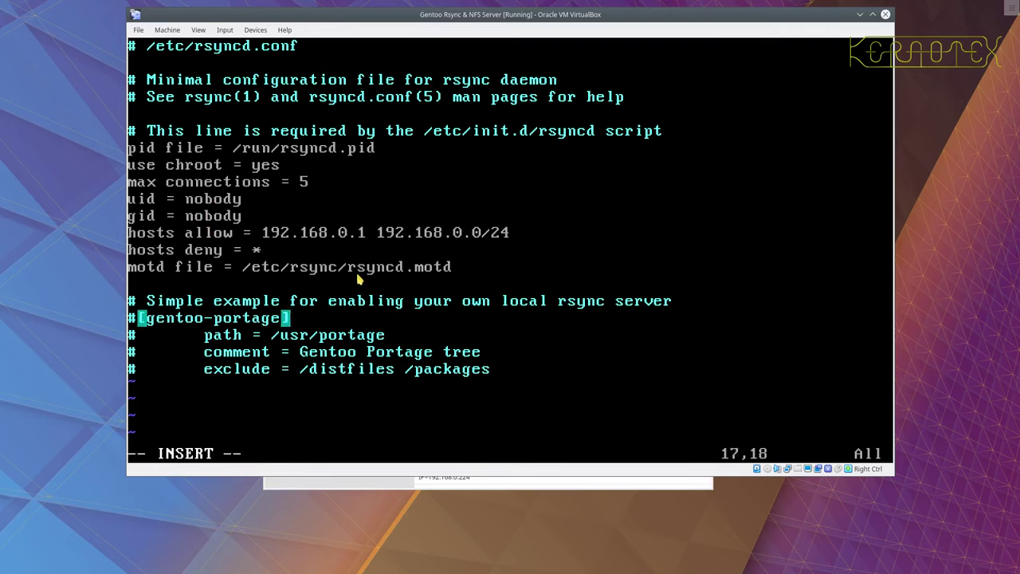
pyautogui.press('Home')
pyautogui.press('Delete')
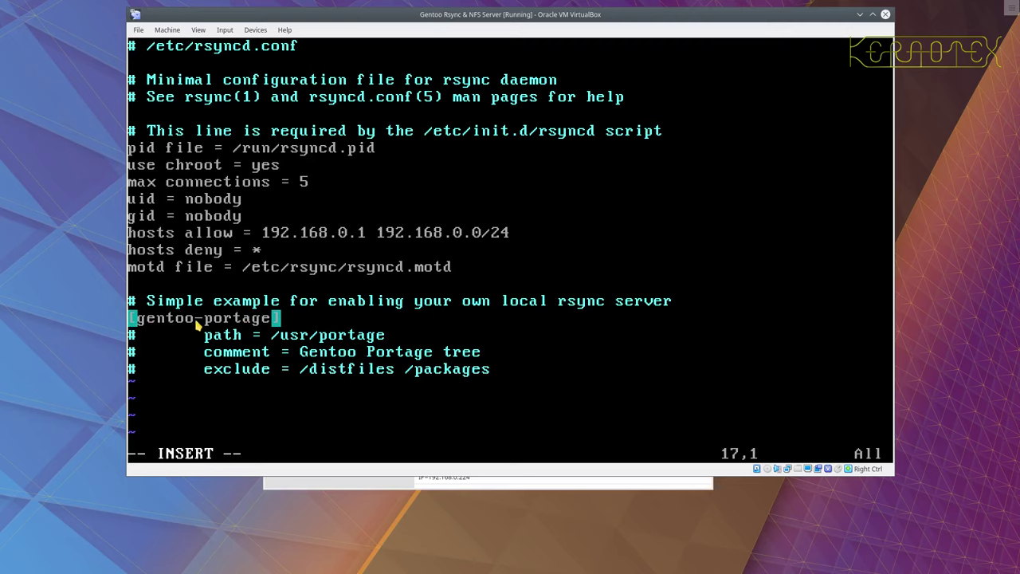
pyautogui.press('Down')
pyautogui.press('Delete')
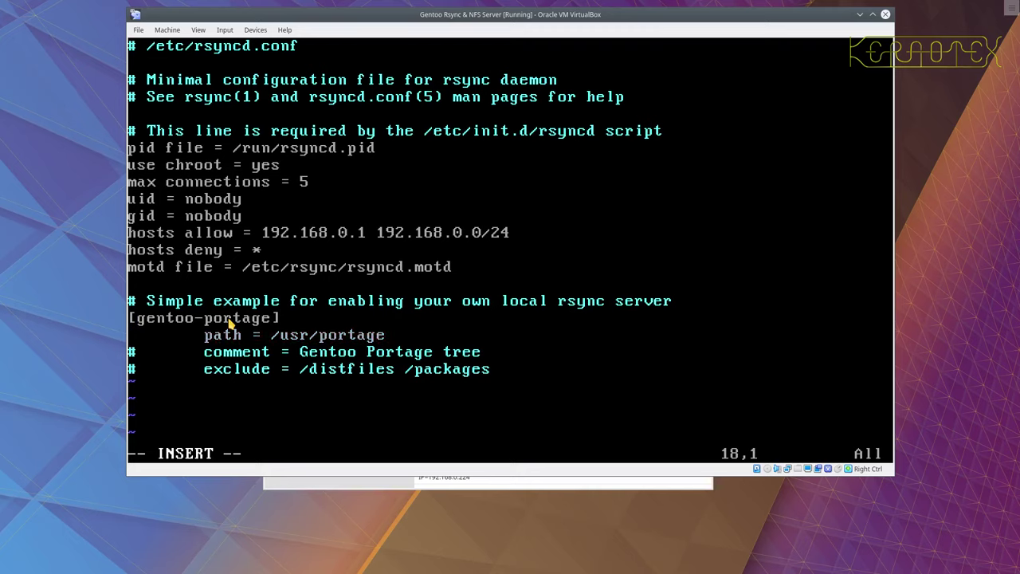
# - Set the path of the gentoo-portage share to /var/portage
pyautogui.press('Right')
pyautogui.press('Right')
pyautogui.press('Right')
pyautogui.press('Right')
pyautogui.press('Right')
pyautogui.press('Right')
pyautogui.press('Right')
pyautogui.press('Right')
pyautogui.press('Right')
pyautogui.press('Delete')
pyautogui.press('Delete')
pyautogui.press('Delete')
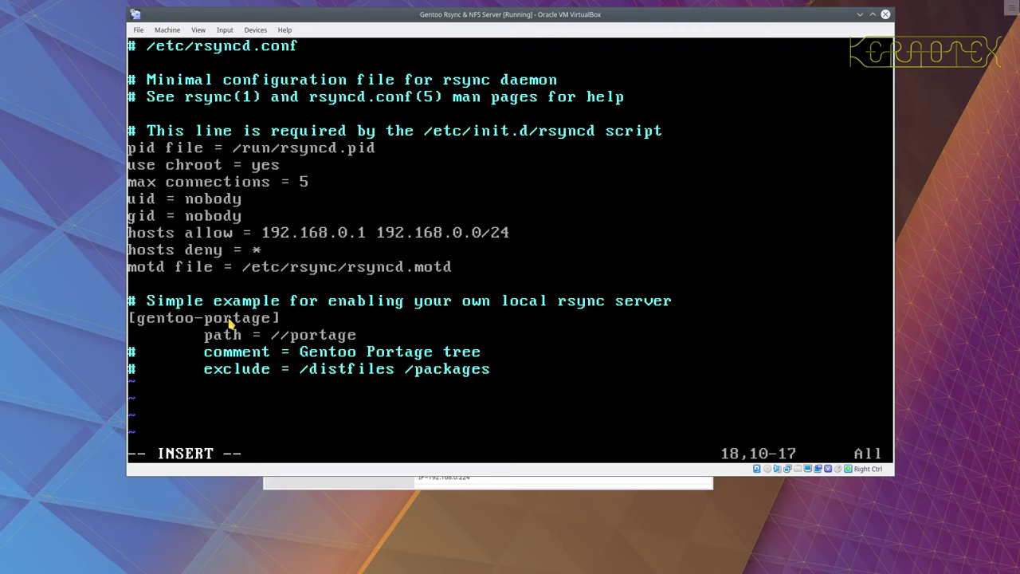
pyautogui.write('var')
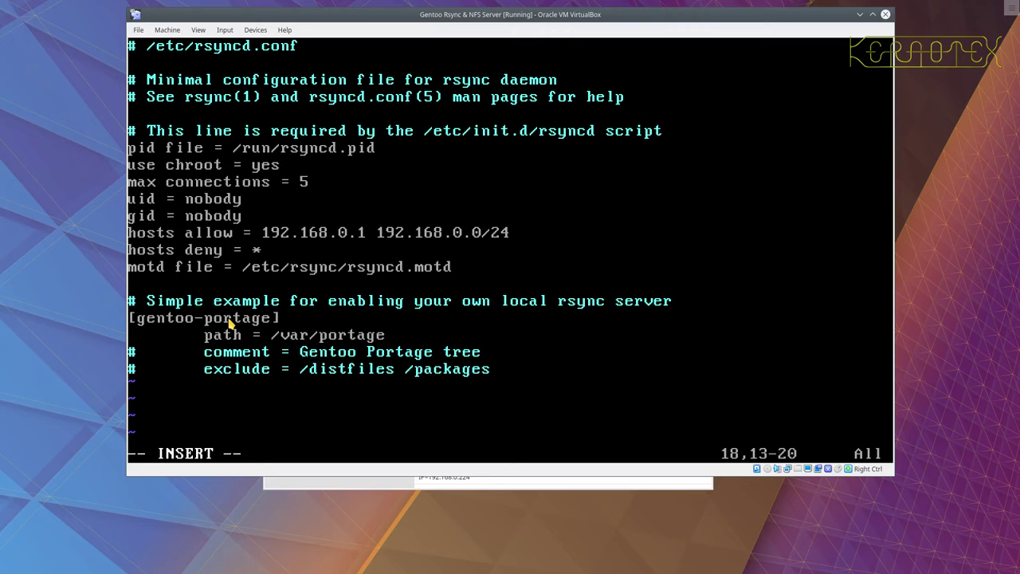
# - Uncomment the comment and exclude lines of the gentoo-portage section
pyautogui.press('Down')
pyautogui.press('Home')
pyautogui.press('Delete')
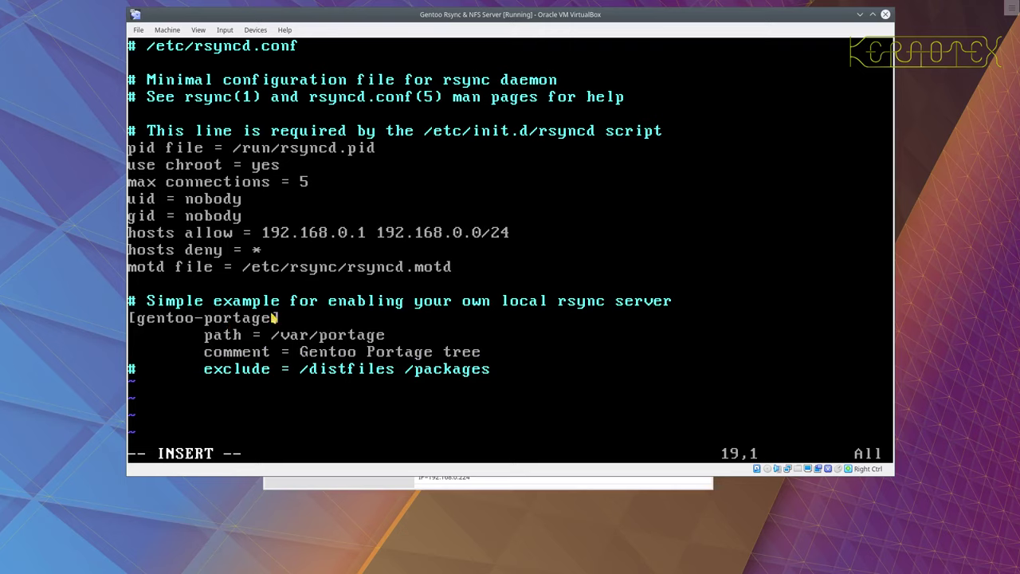
pyautogui.press('Down')
pyautogui.press('Delete')
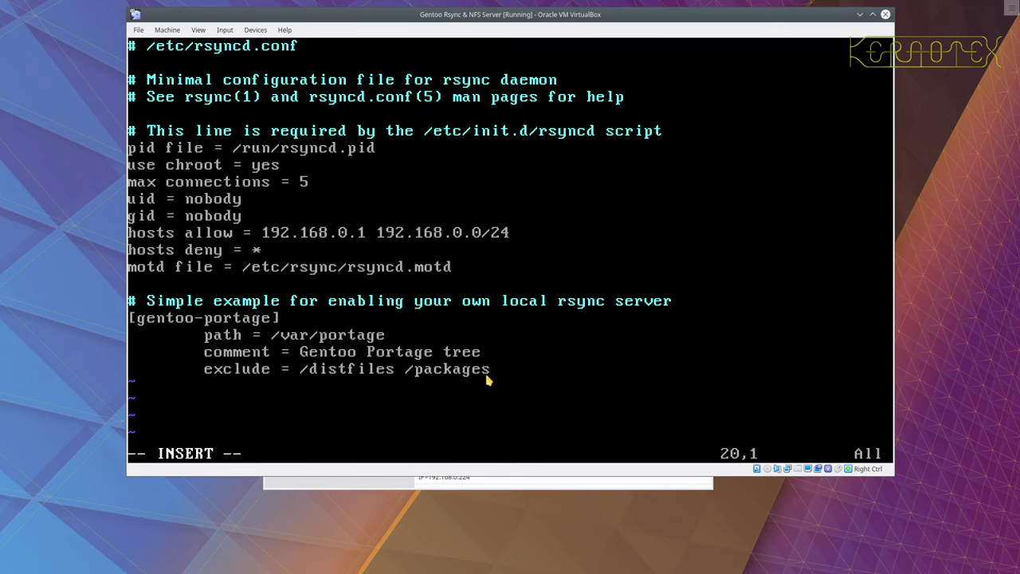
# - Save rsyncd.conf while exiting vi, and create the directory /var/portage
pyautogui.press('Escape')
pyautogui.write(':x')
pyautogui.press('Return')
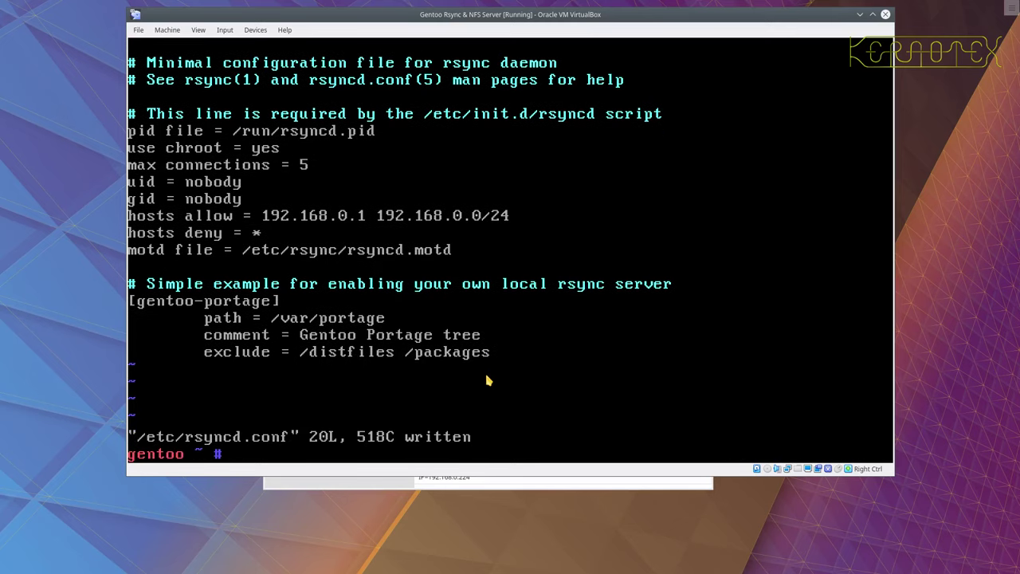
pyautogui.write('mkdir /var/portage')
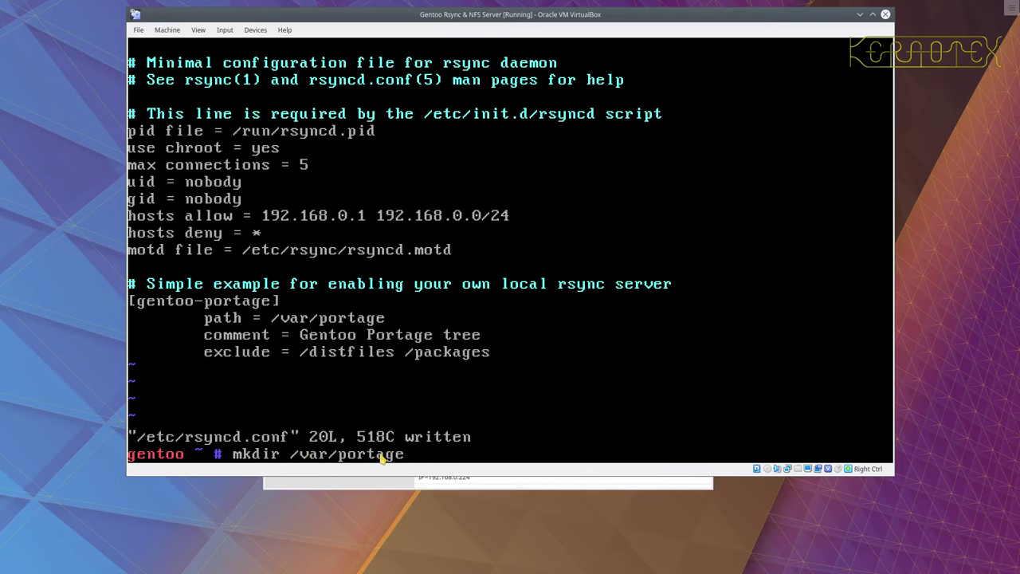
pyautogui.press('Return')
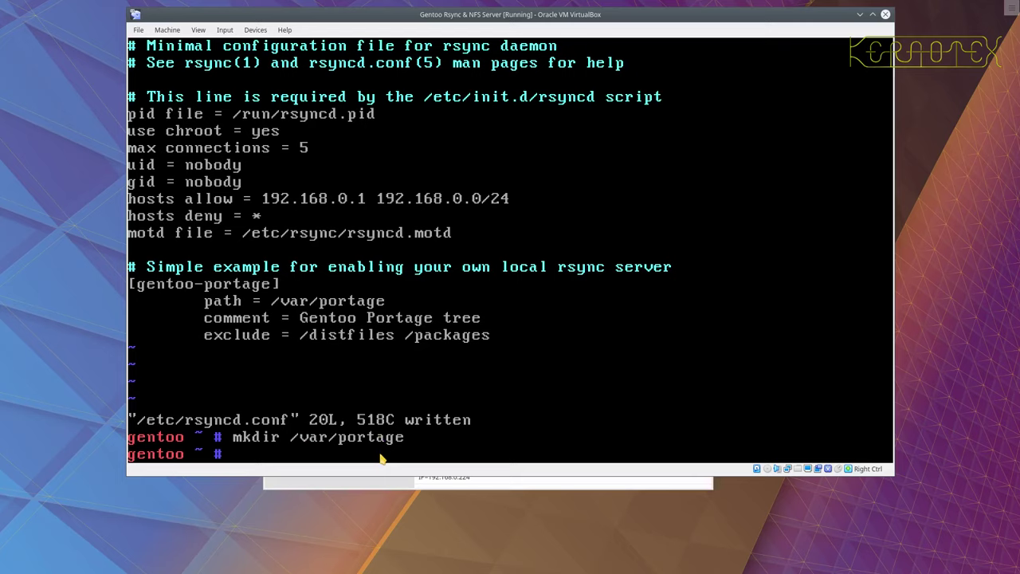
# - Begin a chown command that assigns ownership to kernotex
pyautogui.write('chown ')
pyautogui.write('kern')
pyautogui.write('to')
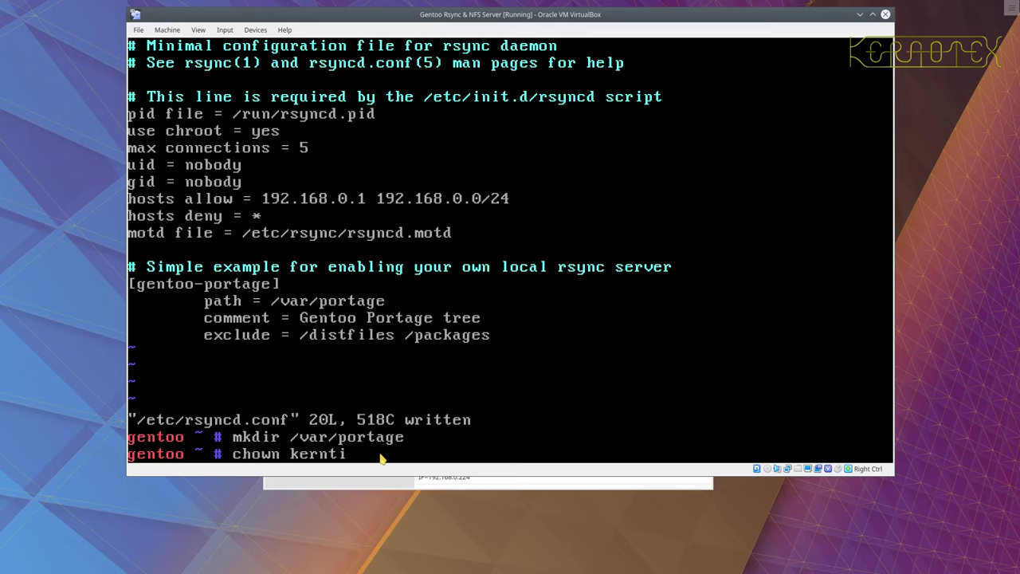
pyautogui.write('x')
pyautogui.press('BackSpace')
pyautogui.press('BackSpace')
pyautogui.press('BackSpace')
pyautogui.press('BackSpace')
pyautogui.write('notex:')
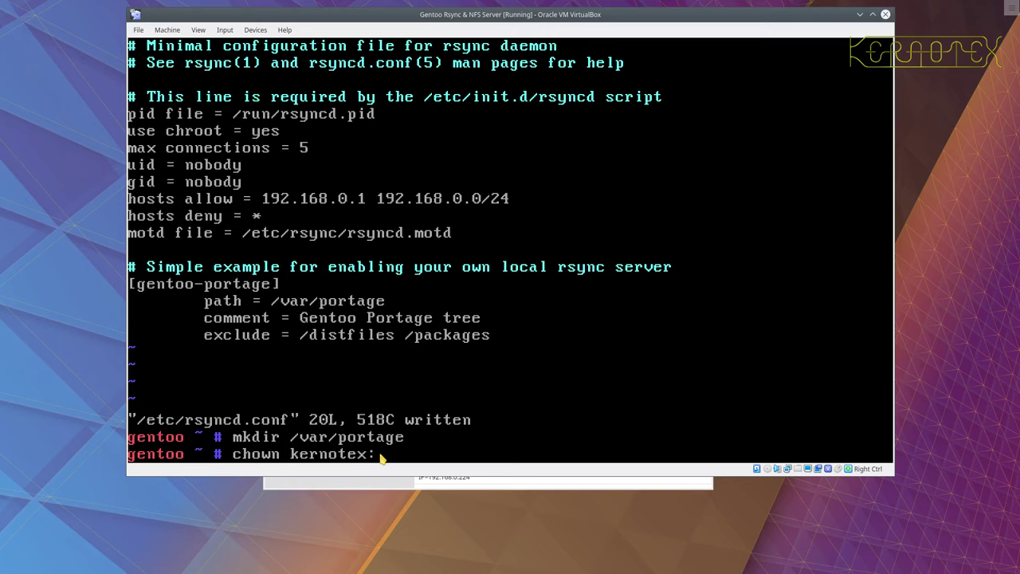